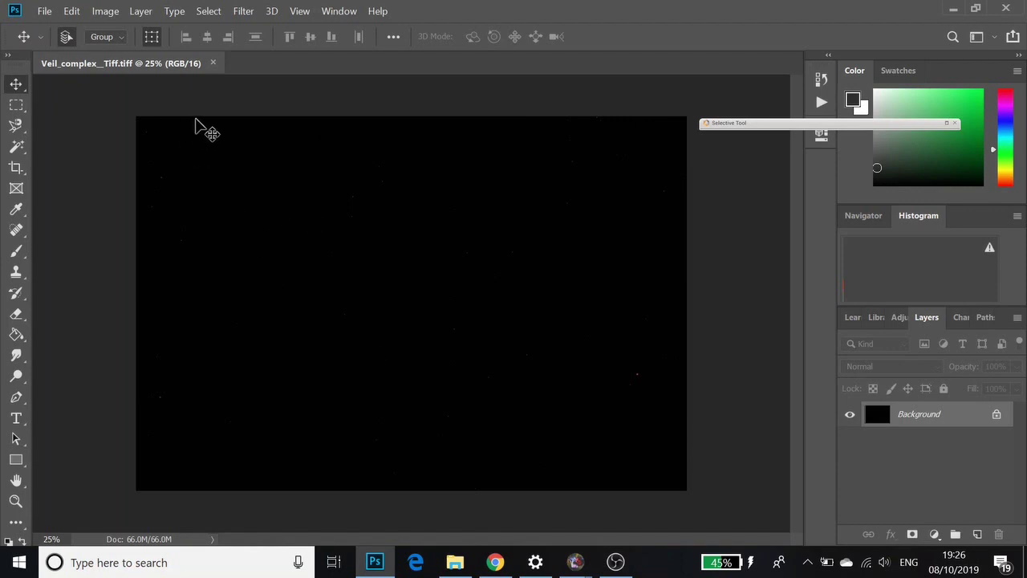
click(107, 12)
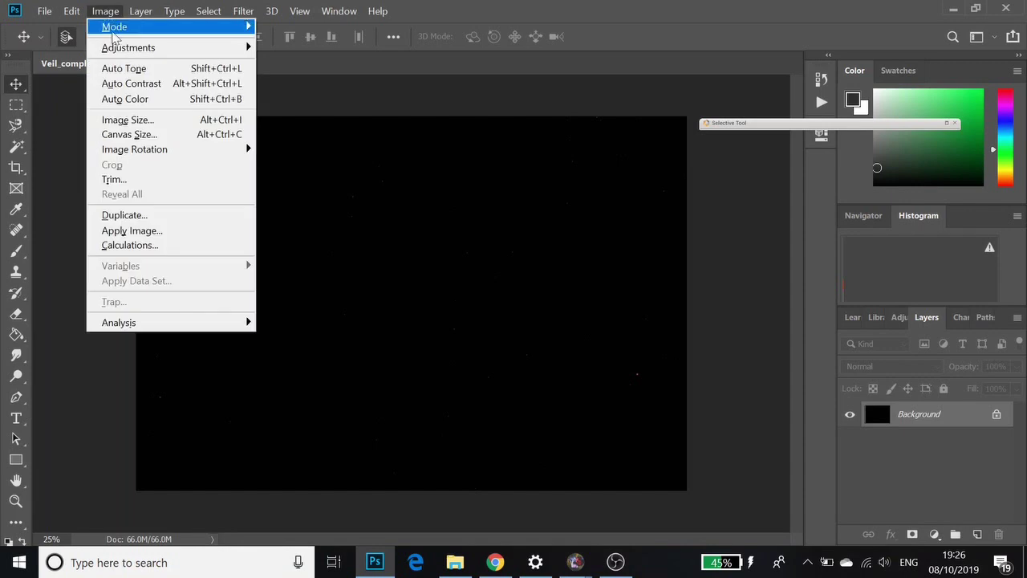
mouse_move(113, 31)
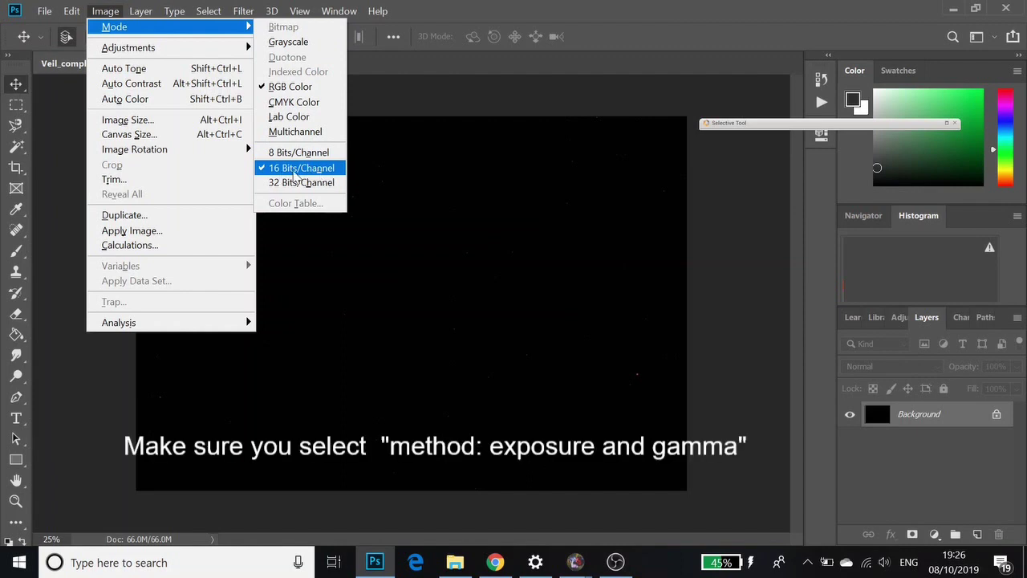
click(706, 215)
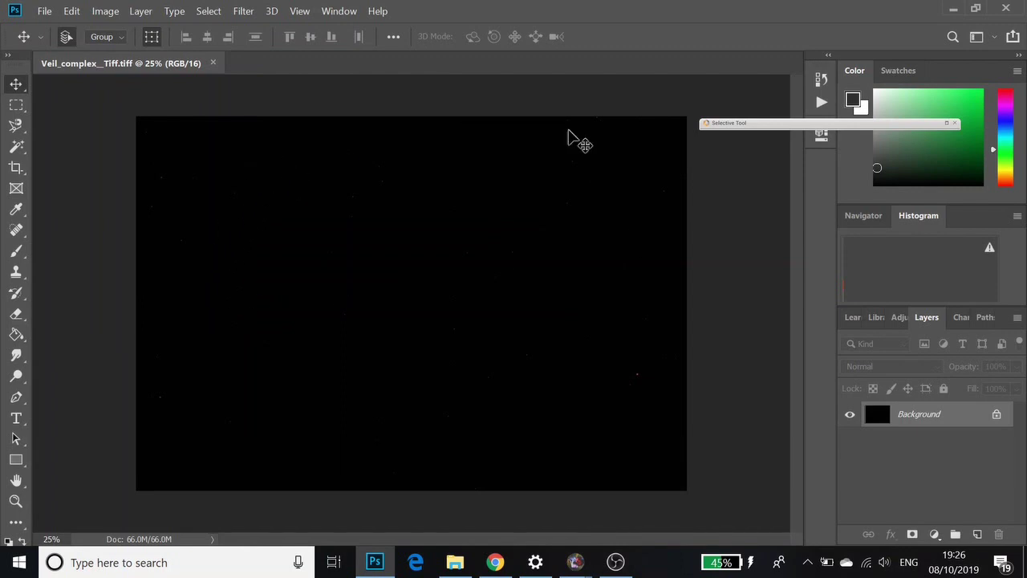
Step: Apply a first Levels stretch with the midtone at 5.16 to reveal stars and faint red nebula
drag(800, 131, 835, 126)
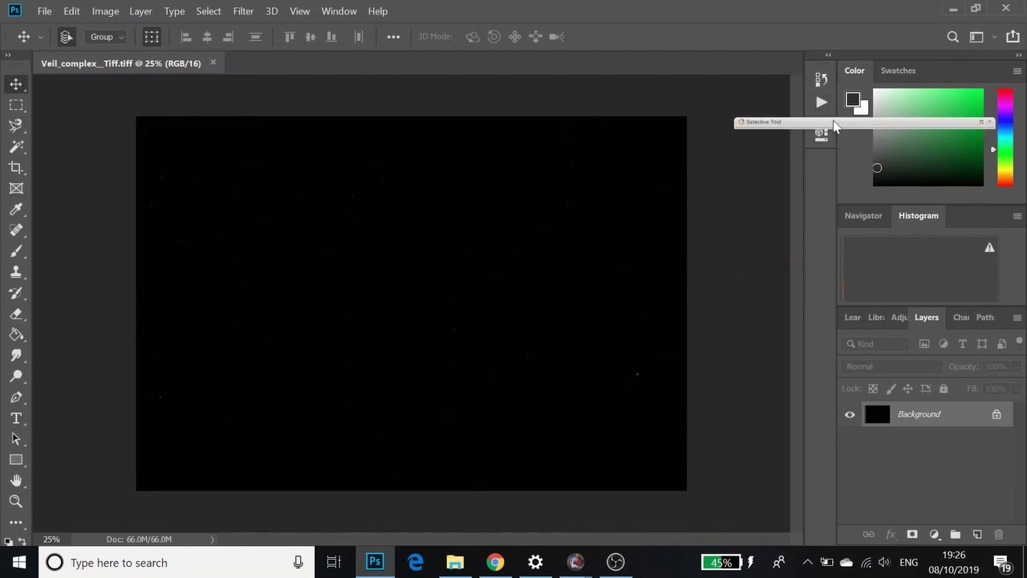
click(109, 13)
mouse_move(124, 54)
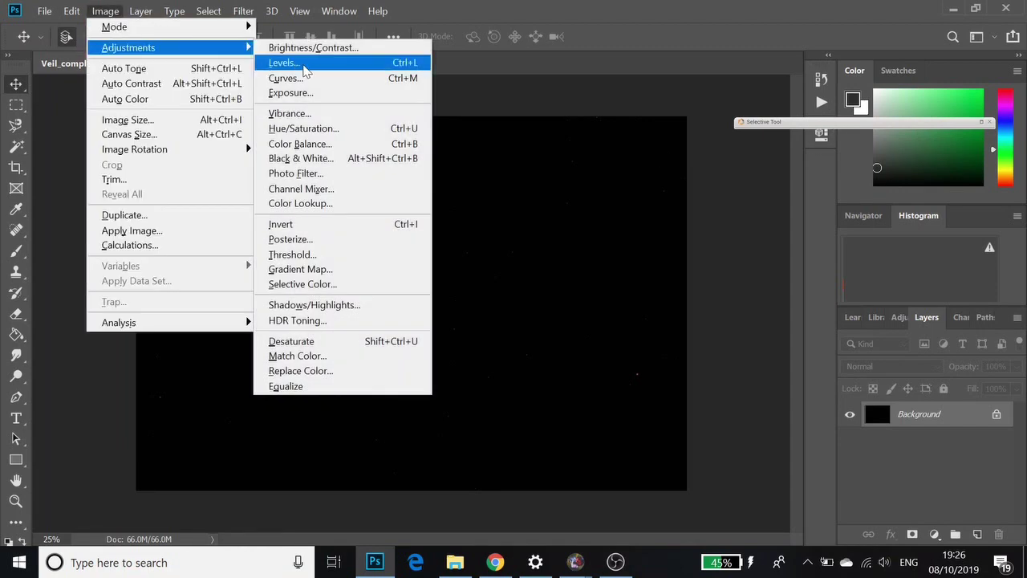
click(304, 66)
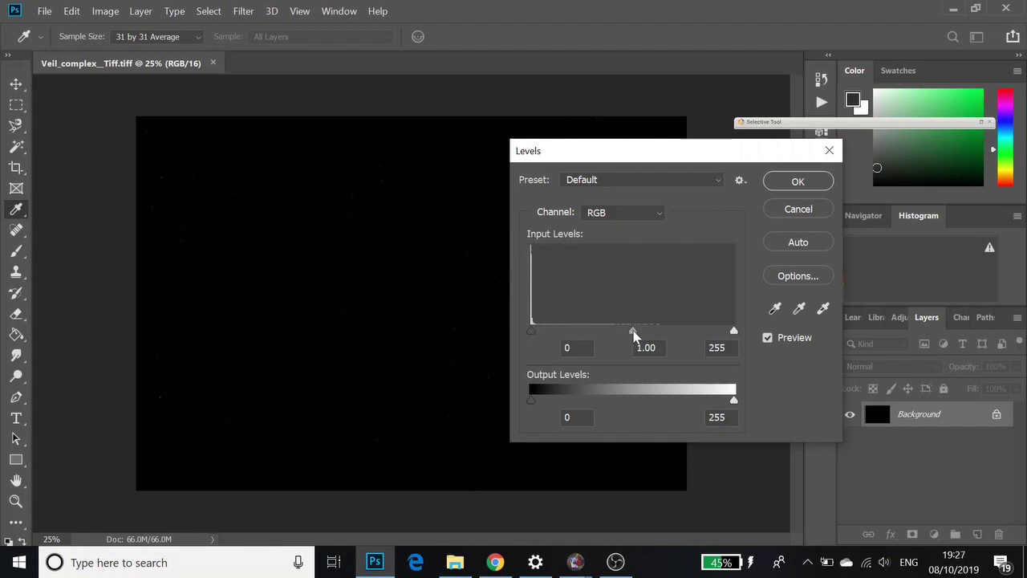
drag(634, 331, 538, 331)
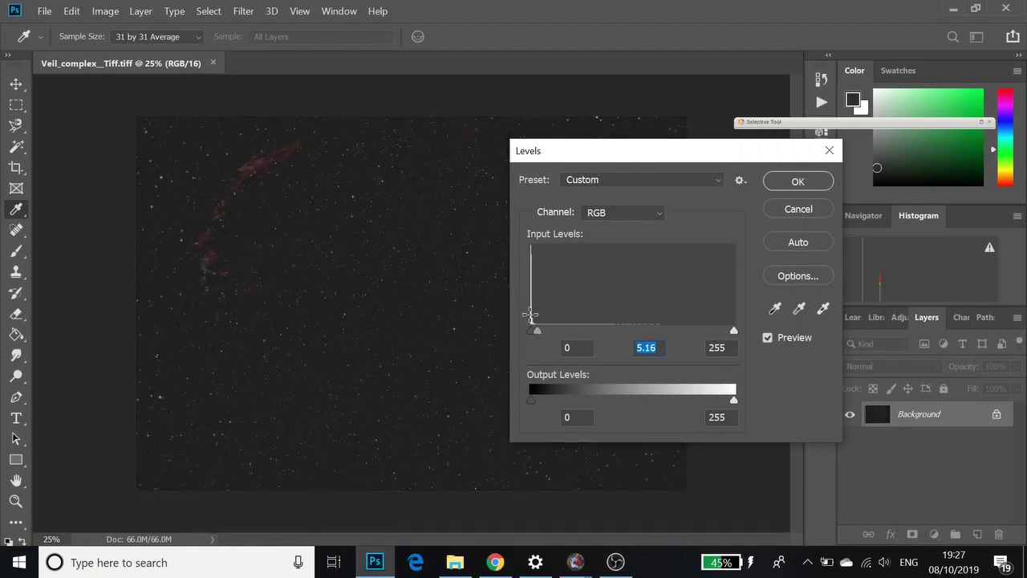
click(798, 182)
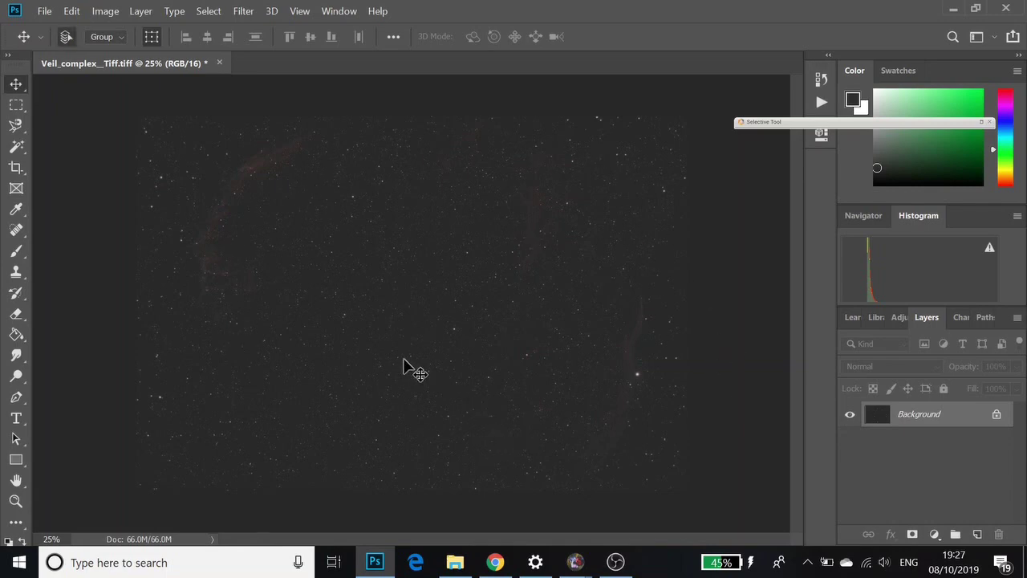
Step: Apply a second Levels stretch, raising the black point and adjusting the midtones
click(105, 11)
mouse_move(118, 47)
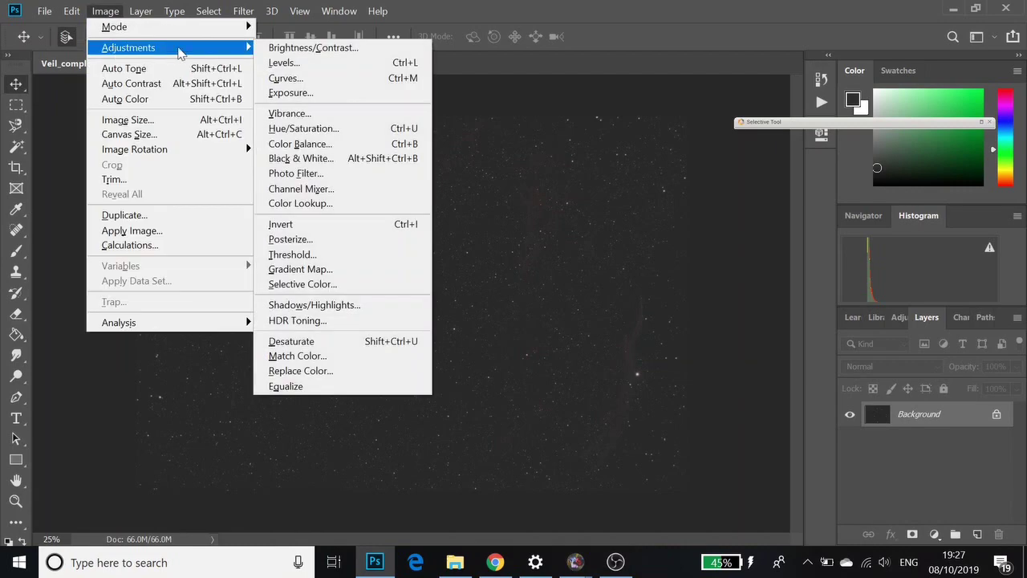
click(311, 69)
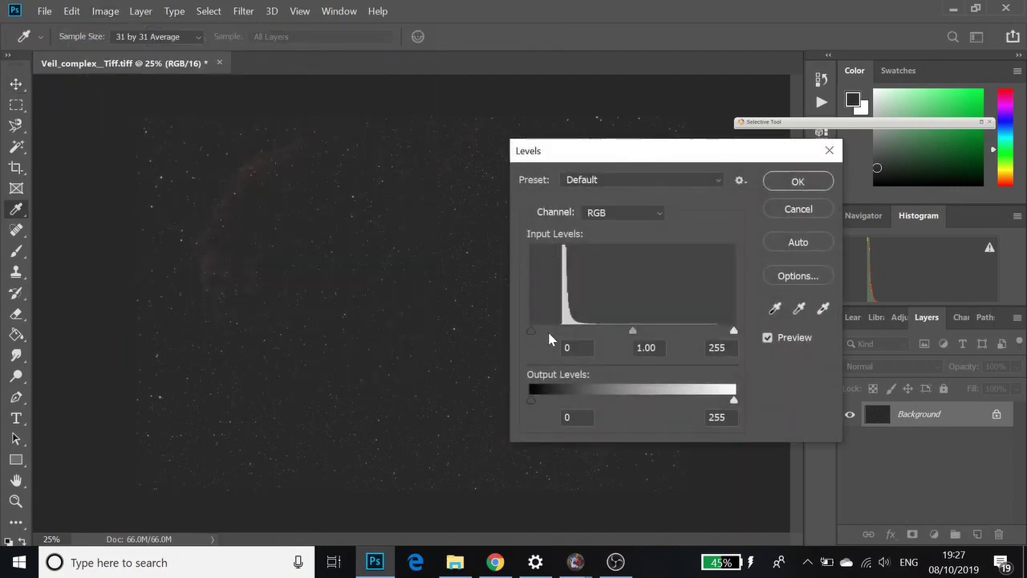
drag(531, 330, 559, 331)
drag(645, 330, 592, 331)
click(791, 183)
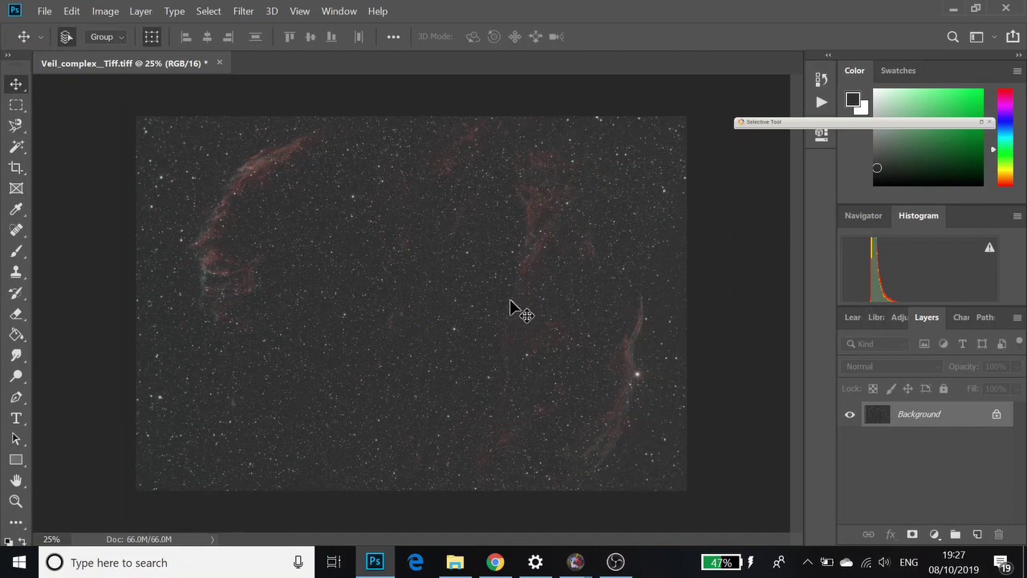
Step: Start another Levels pass with black set to 39 and midtone 1.77
key(ctrl+l)
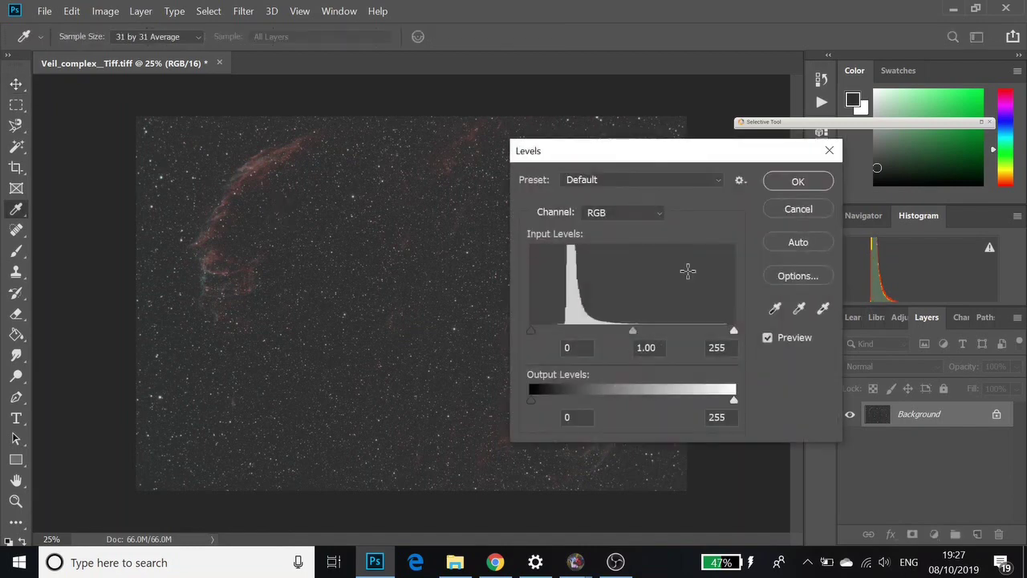
drag(530, 333, 562, 334)
drag(647, 330, 613, 333)
Step: Apply the 39/1.77 Levels, then start a new Levels pass testing a black point of 40
click(797, 181)
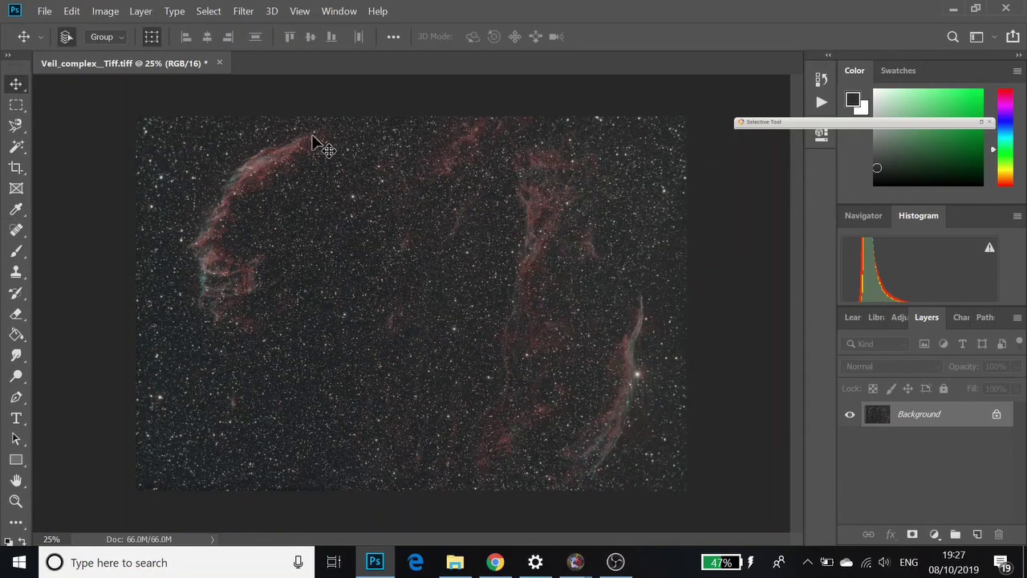
key(ctrl+l)
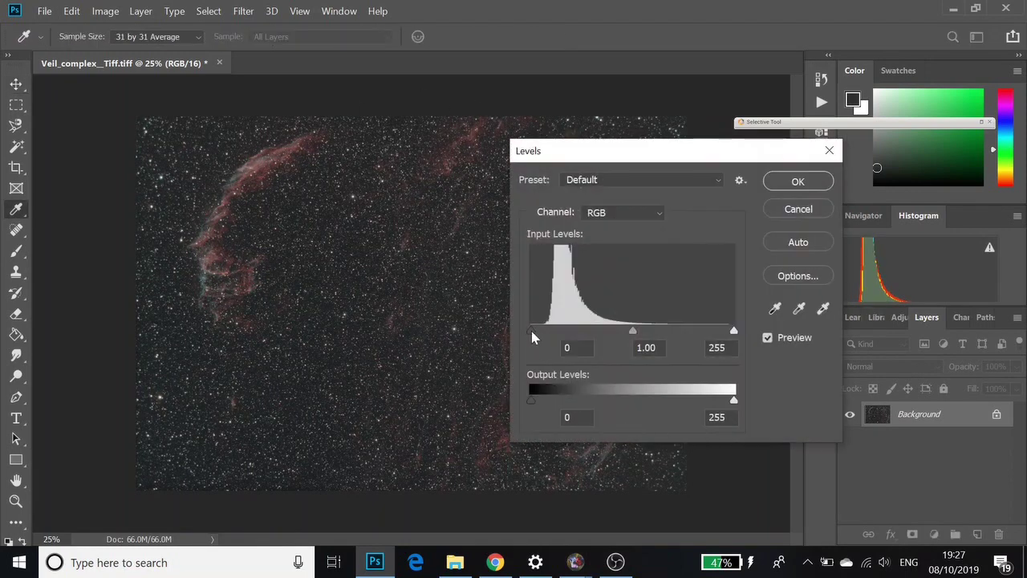
drag(531, 330, 542, 329)
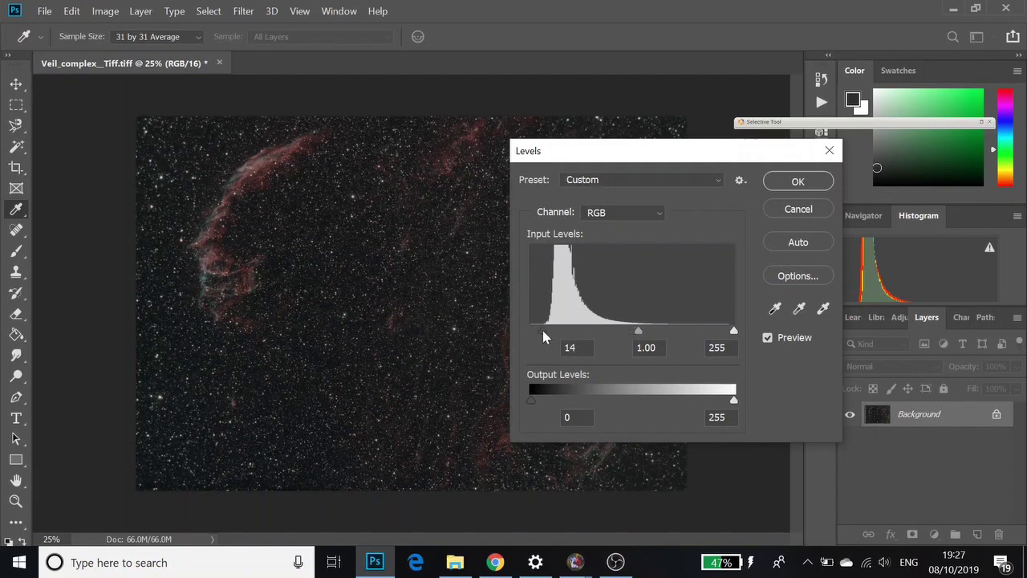
click(543, 330)
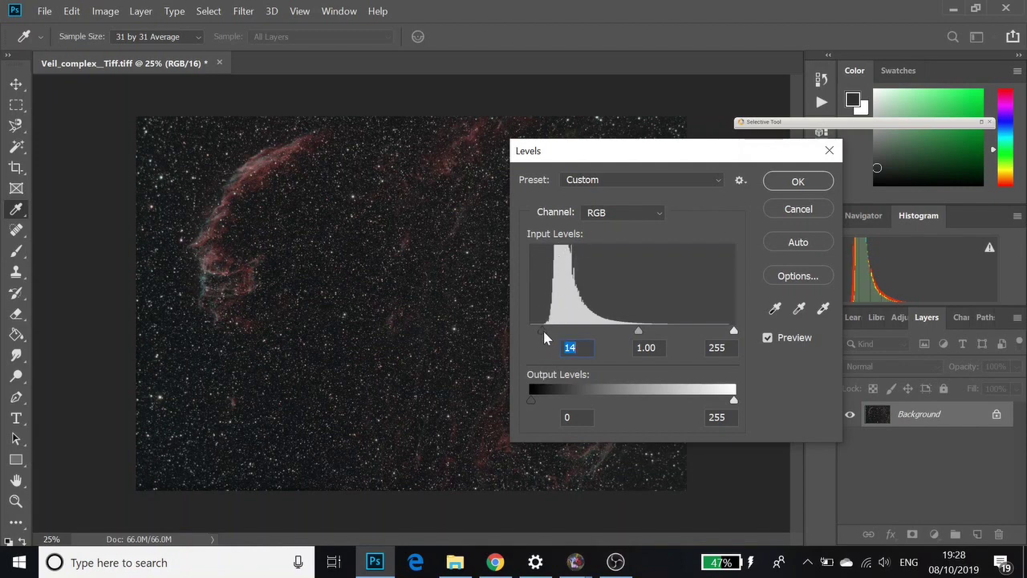
drag(542, 329, 563, 333)
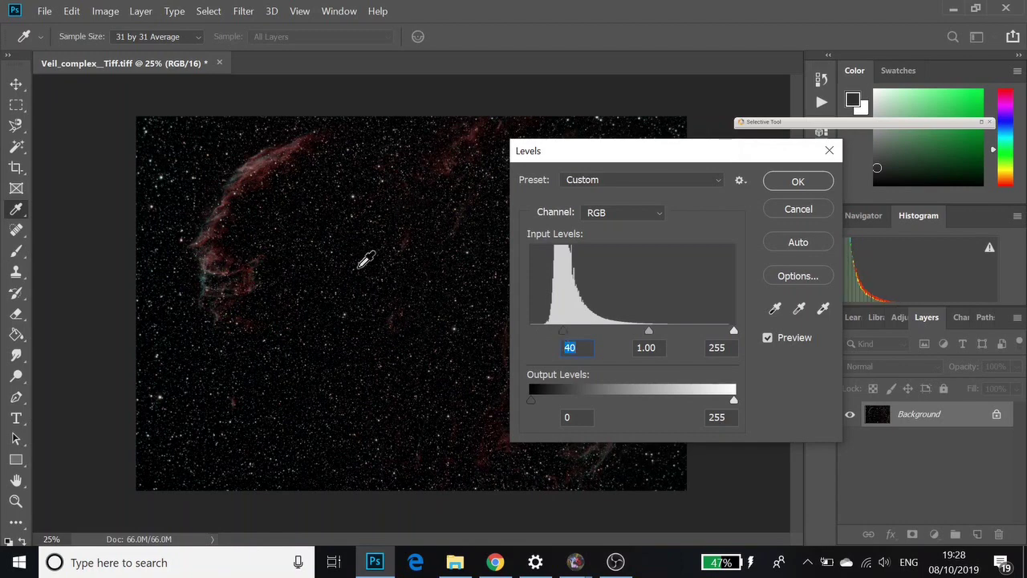
Step: Settle the new Levels at black 16 and midtone 1.19 and apply it
drag(585, 159, 662, 154)
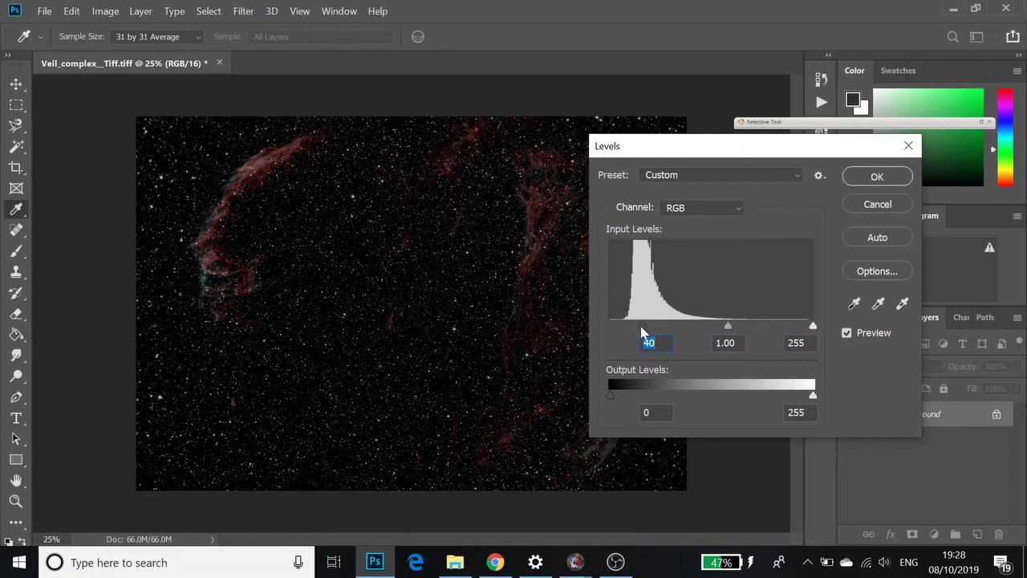
drag(639, 326, 624, 325)
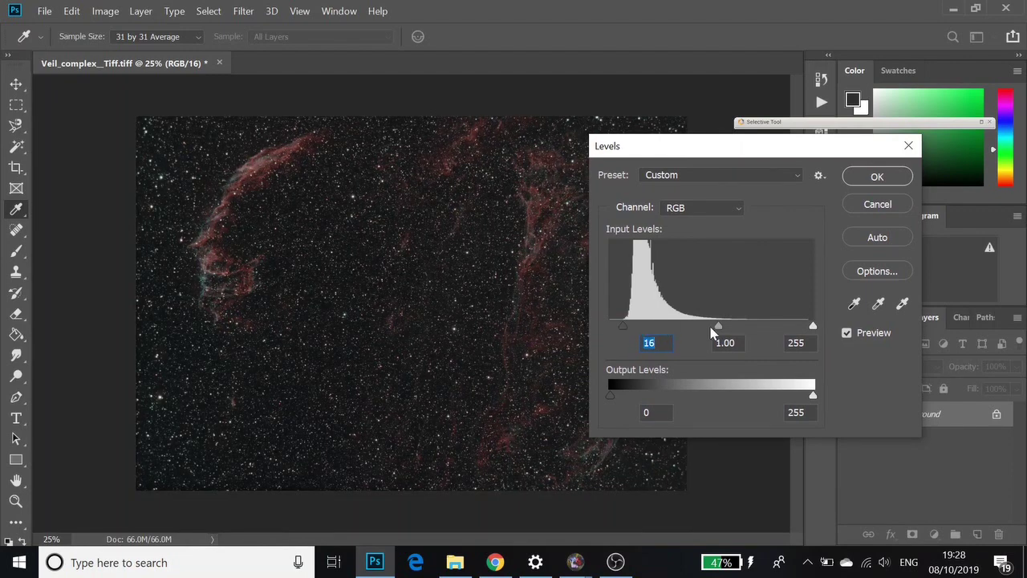
drag(719, 326, 710, 330)
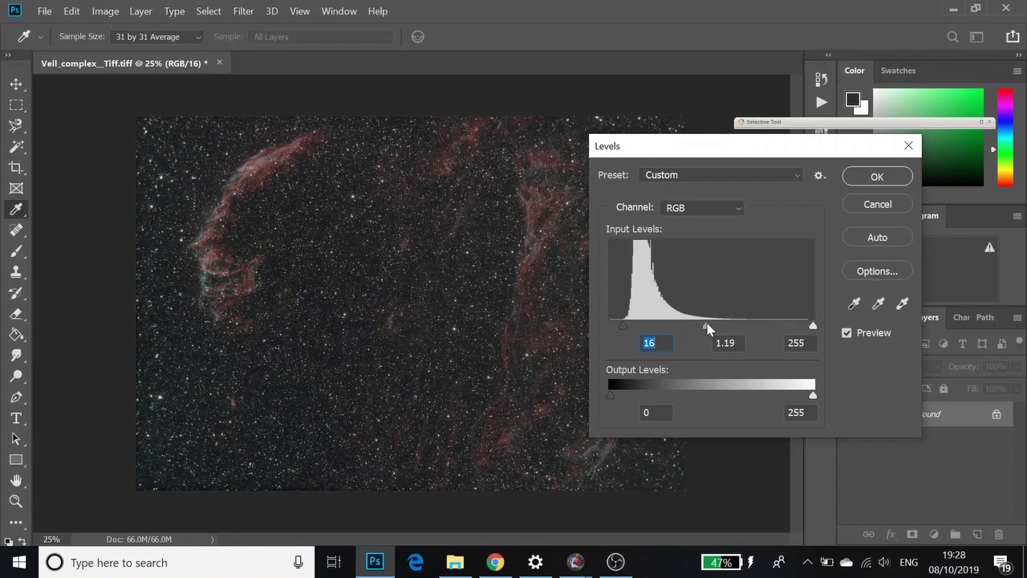
key(Tab)
click(877, 178)
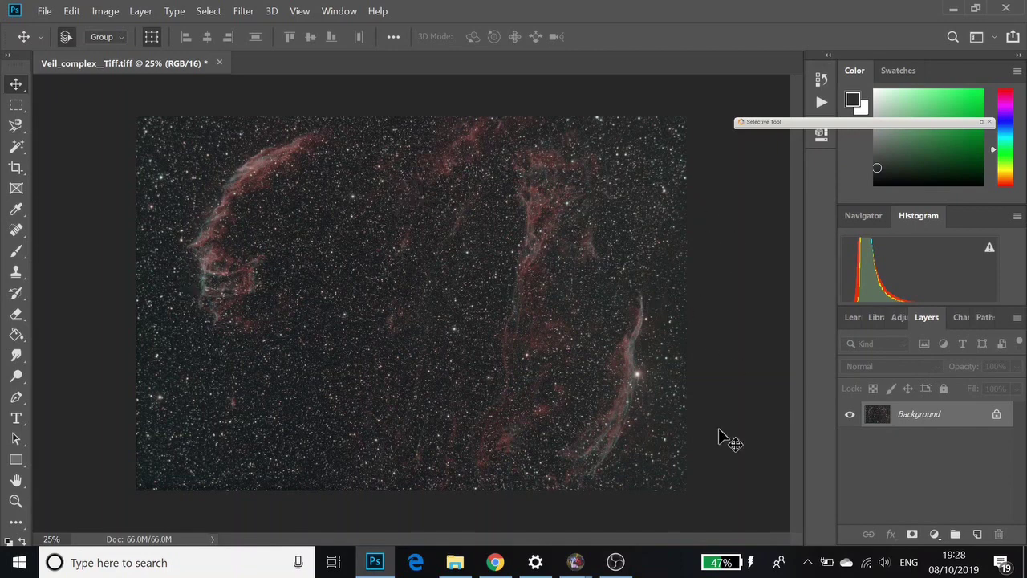
Step: Build an S-curve in Curves, with the upper point at input 214, output 225
click(111, 14)
mouse_move(121, 50)
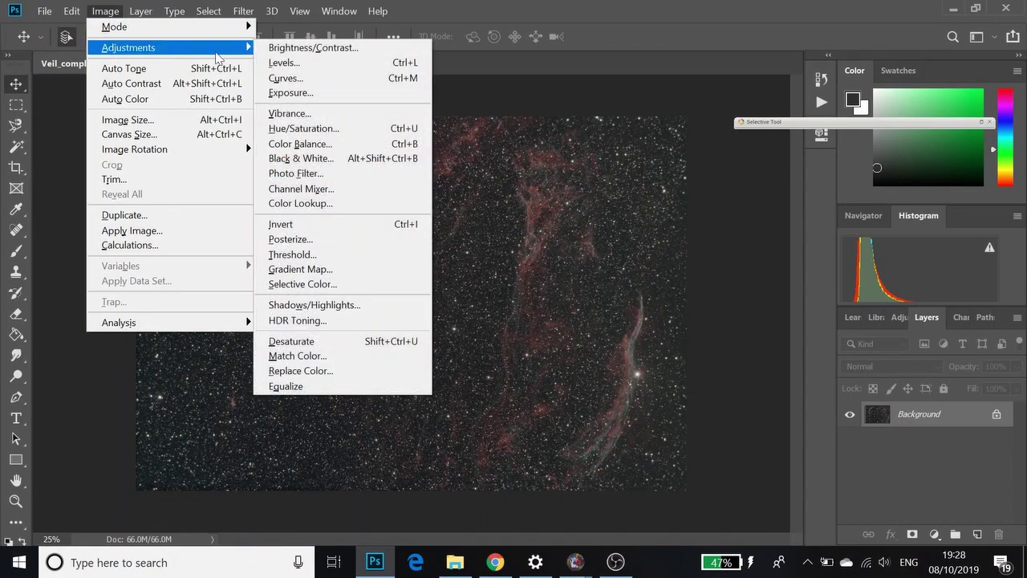
click(281, 78)
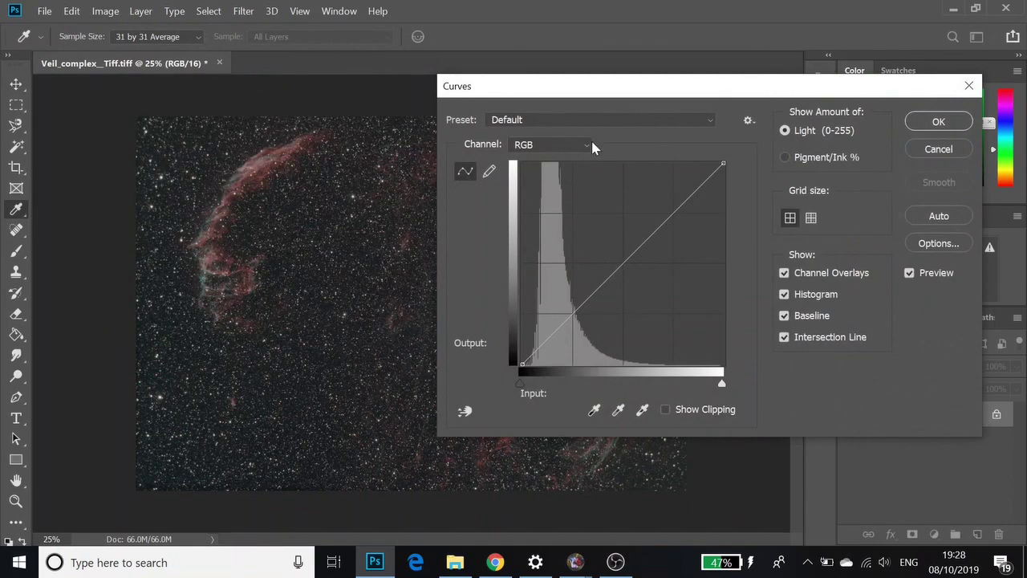
click(691, 185)
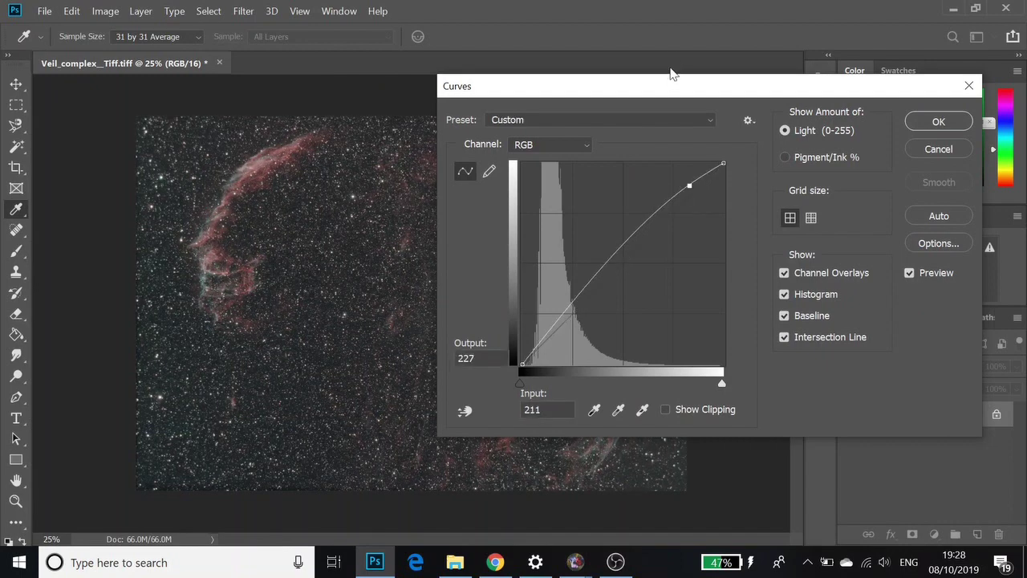
click(552, 345)
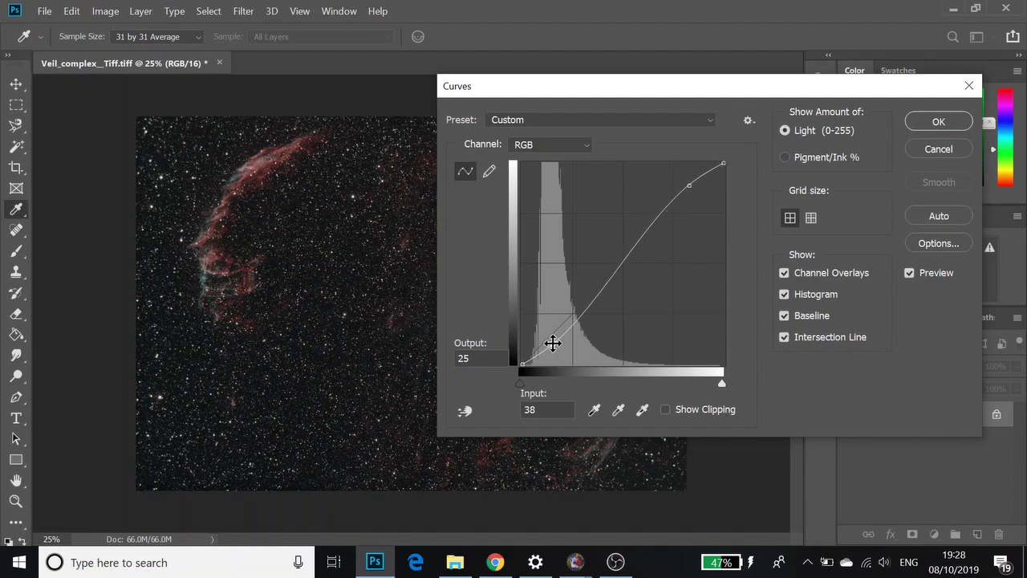
drag(552, 343, 549, 341)
click(690, 186)
drag(689, 186, 692, 188)
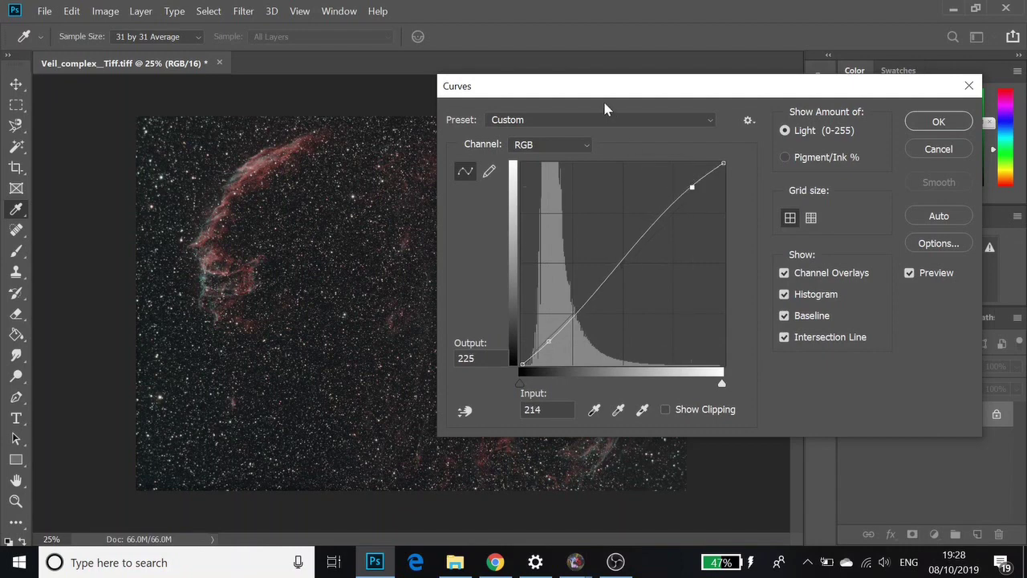
Step: Compare the curve against the Veil image and apply the Curves adjustment
drag(608, 97, 809, 262)
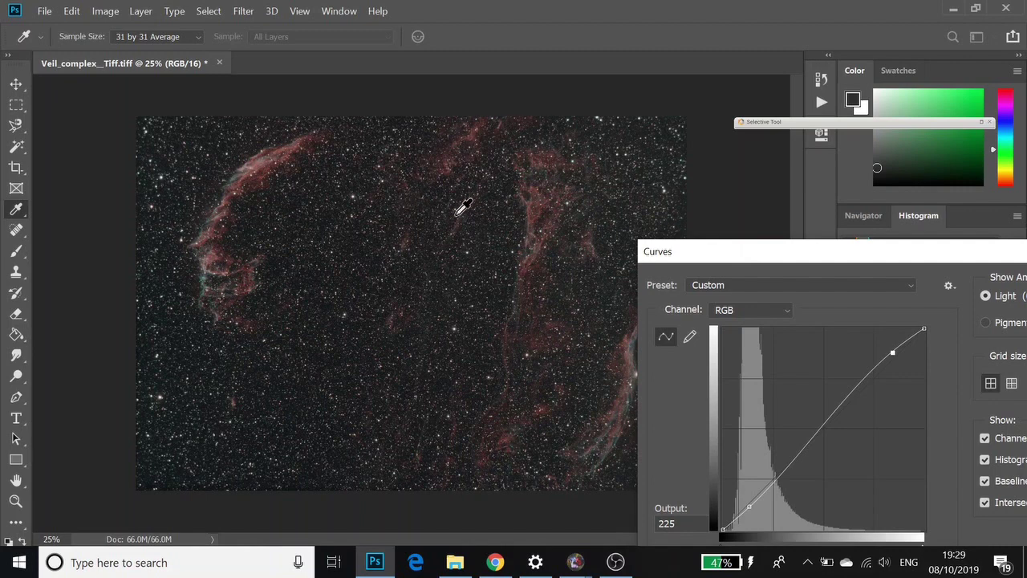
drag(769, 257, 765, 257)
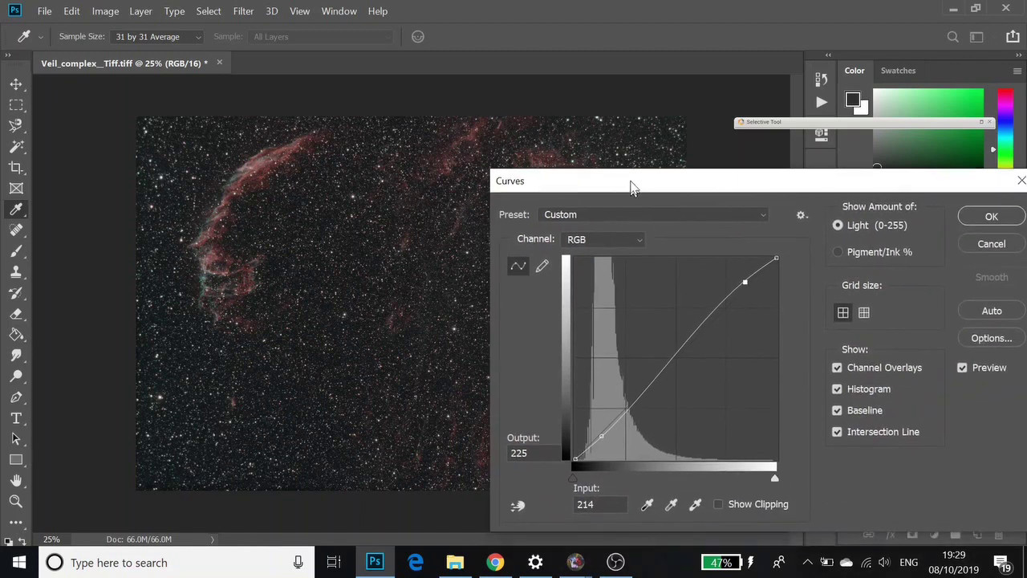
drag(633, 175, 557, 135)
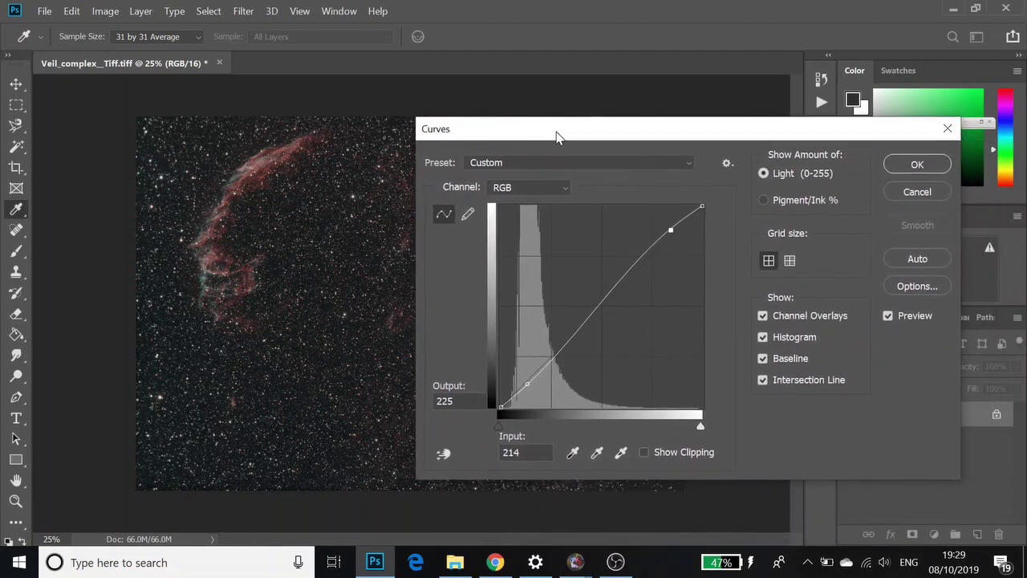
click(917, 166)
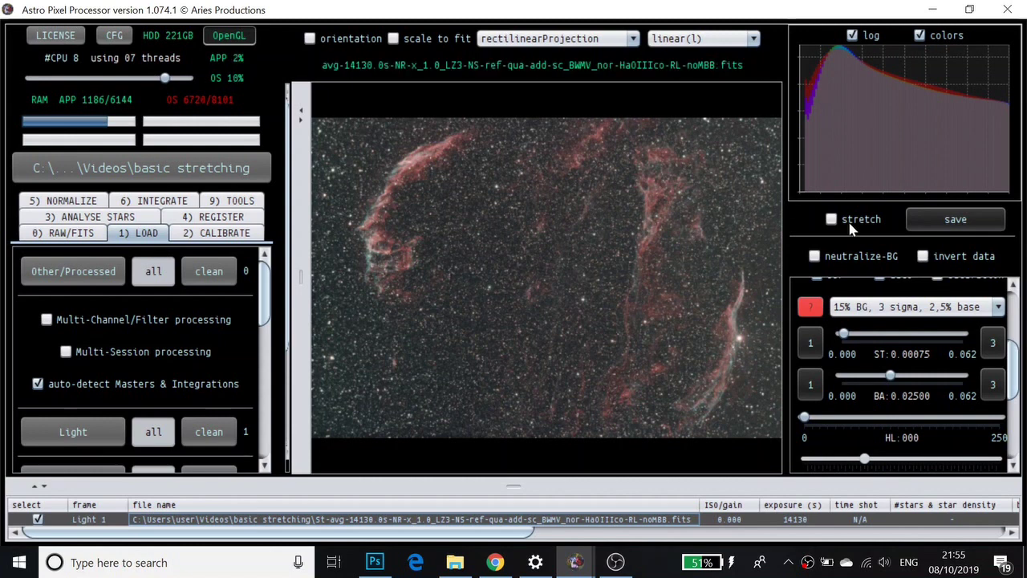
click(887, 311)
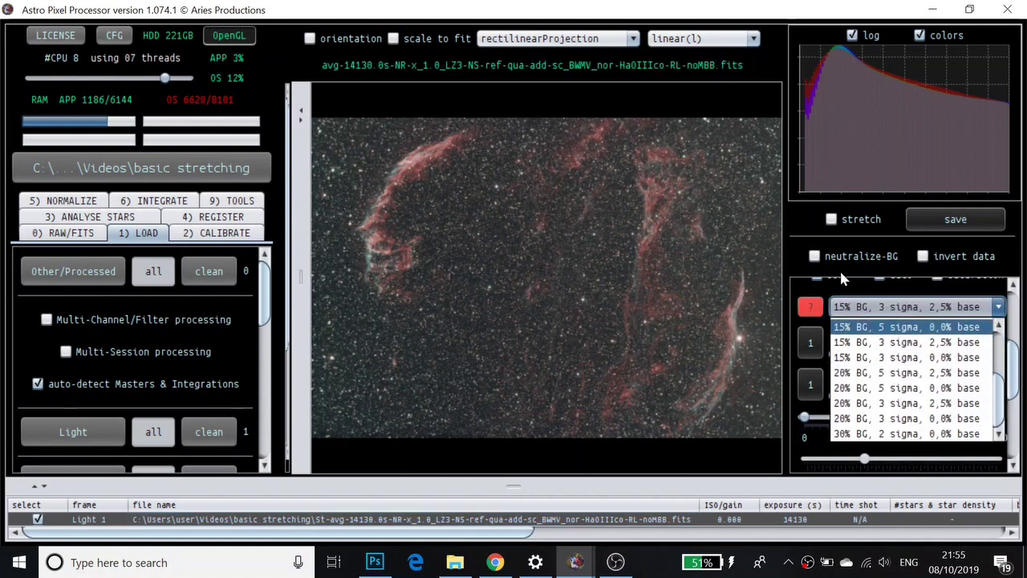
scroll(841, 277, up, 1)
click(855, 289)
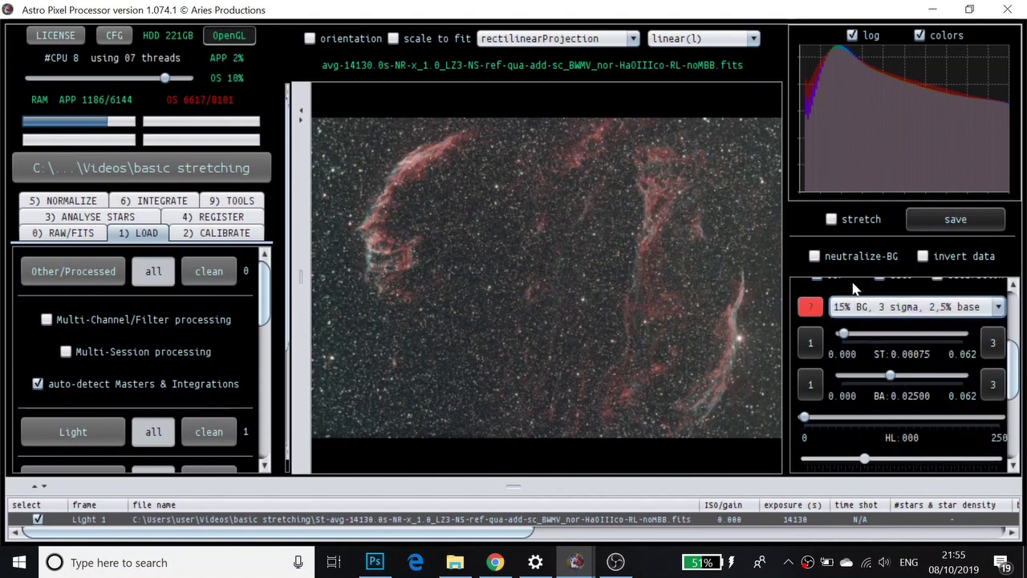
scroll(863, 337, up, 1)
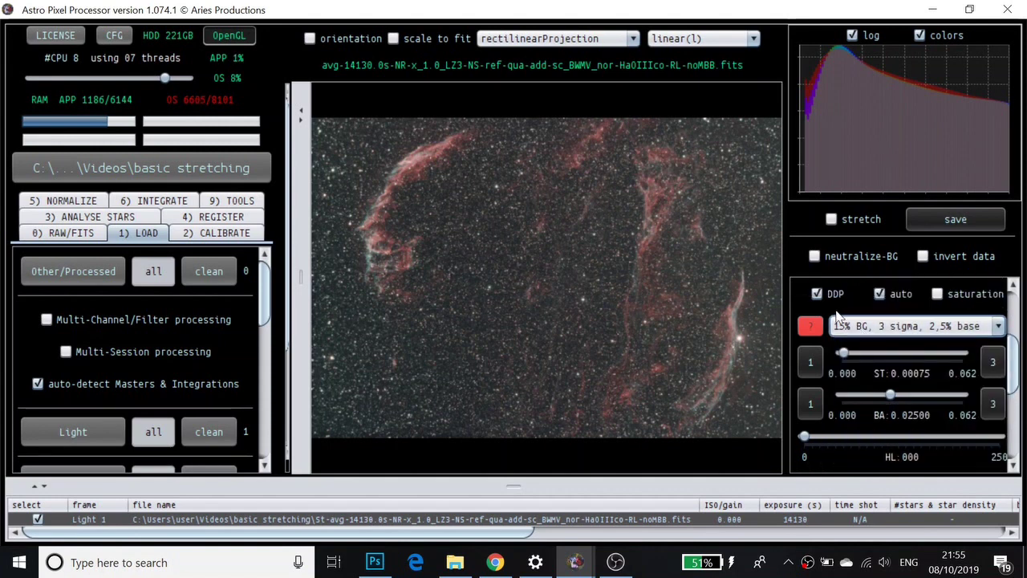
click(817, 294)
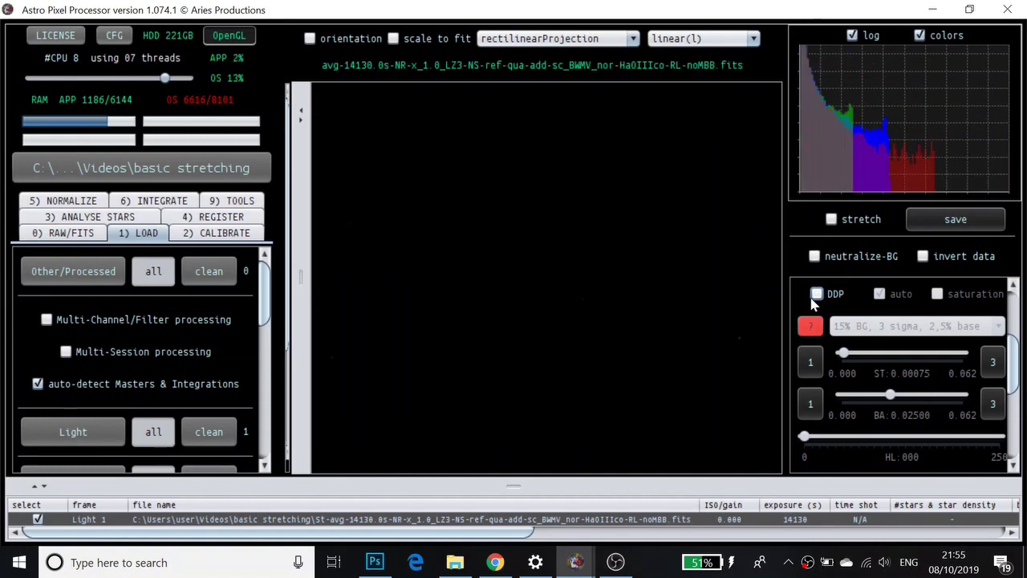
click(817, 294)
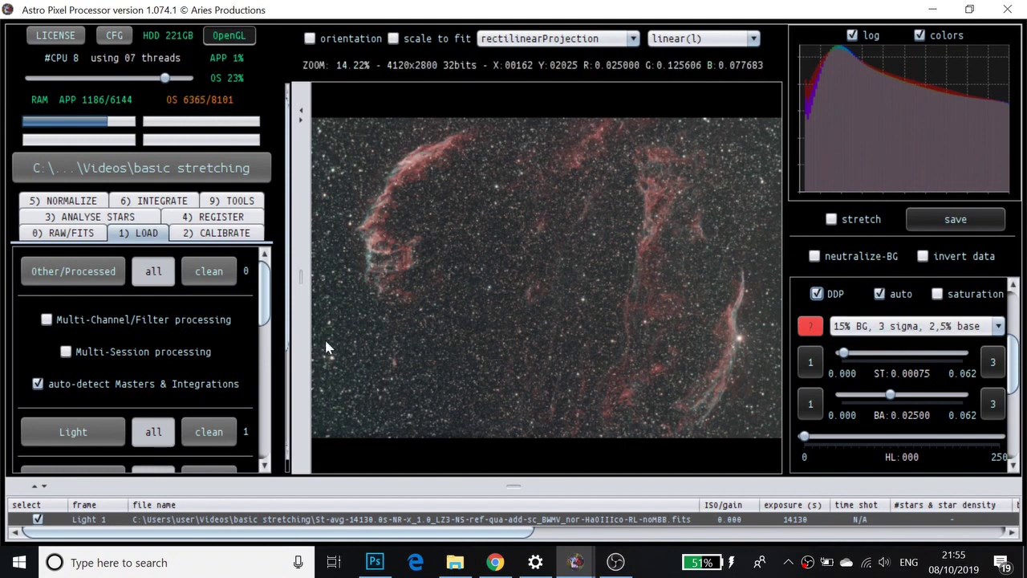
Step: Enable saturation enhancement and browse the list of stretch presets
click(937, 294)
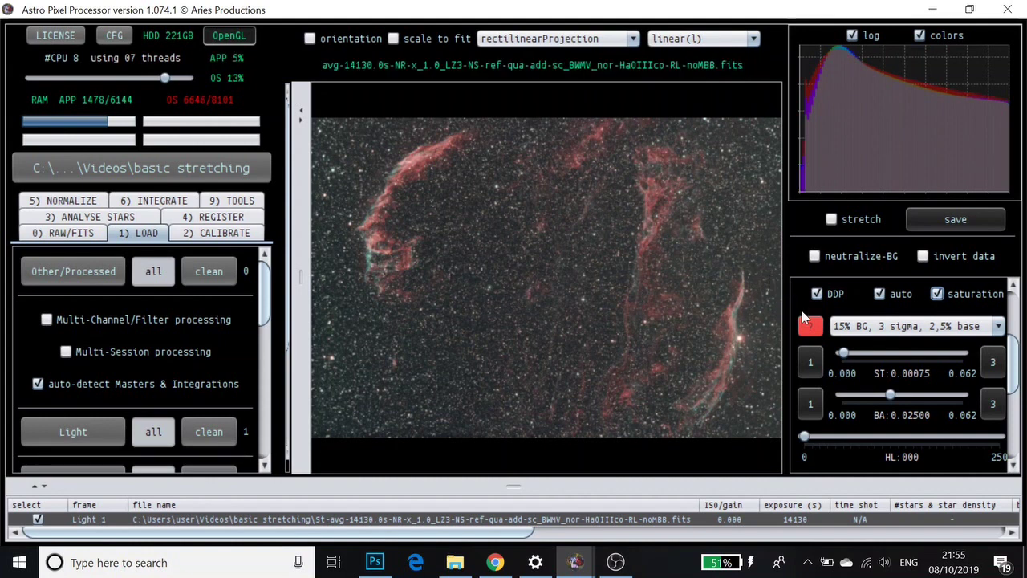
click(885, 326)
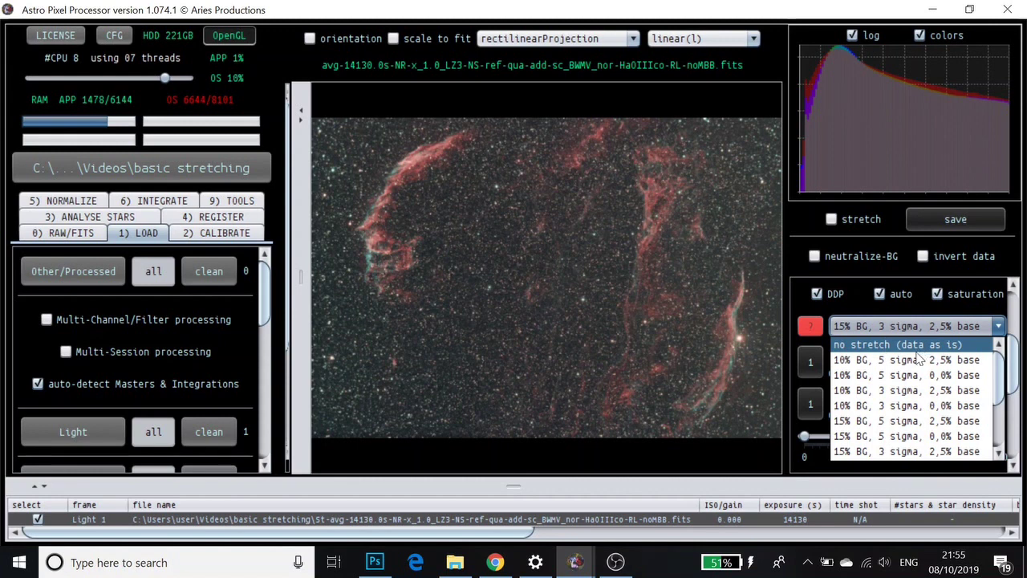
scroll(911, 405, down, 1)
scroll(911, 407, down, 1)
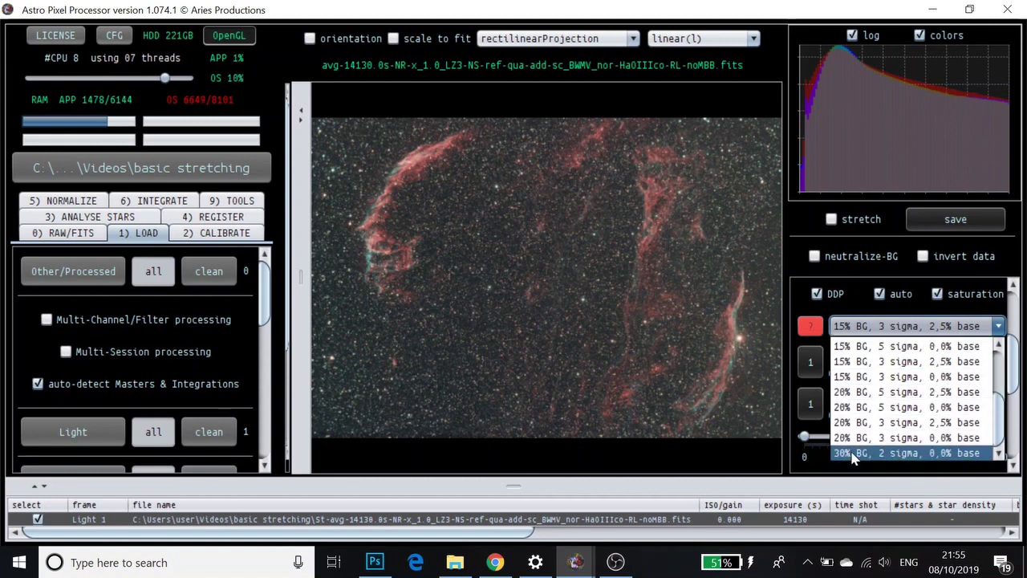
scroll(883, 395, up, 2)
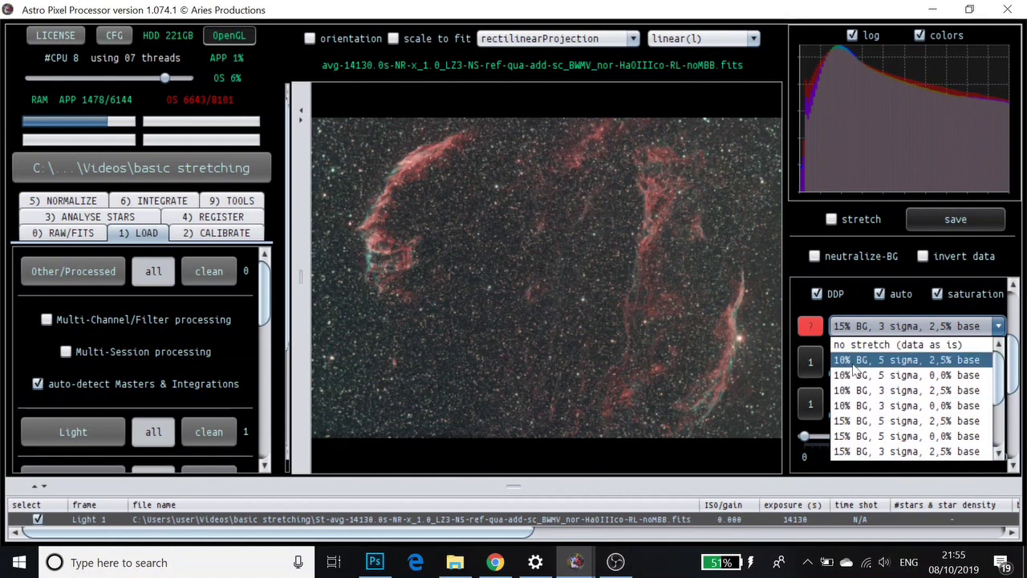
scroll(907, 417, down, 3)
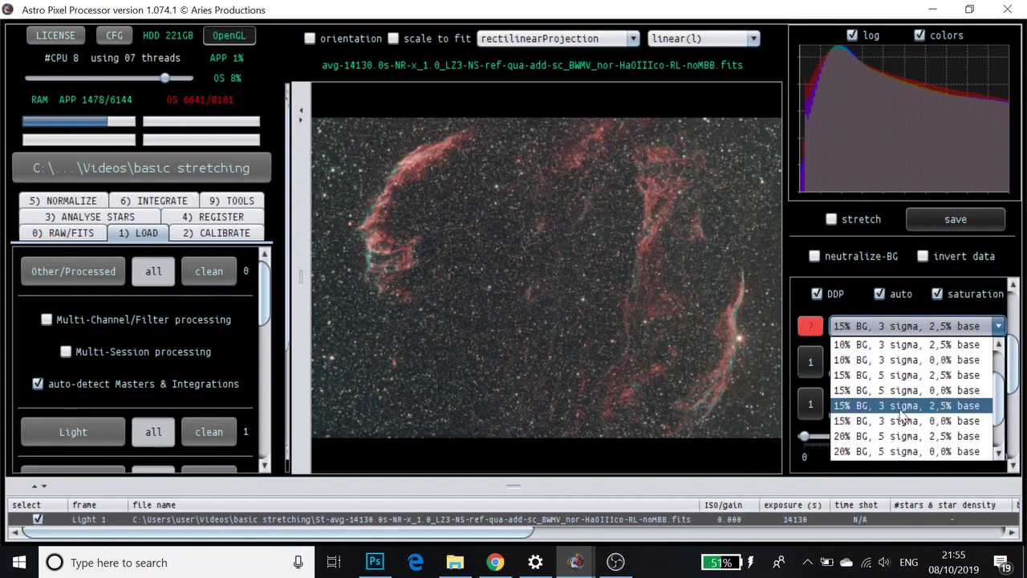
scroll(883, 450, down, 1)
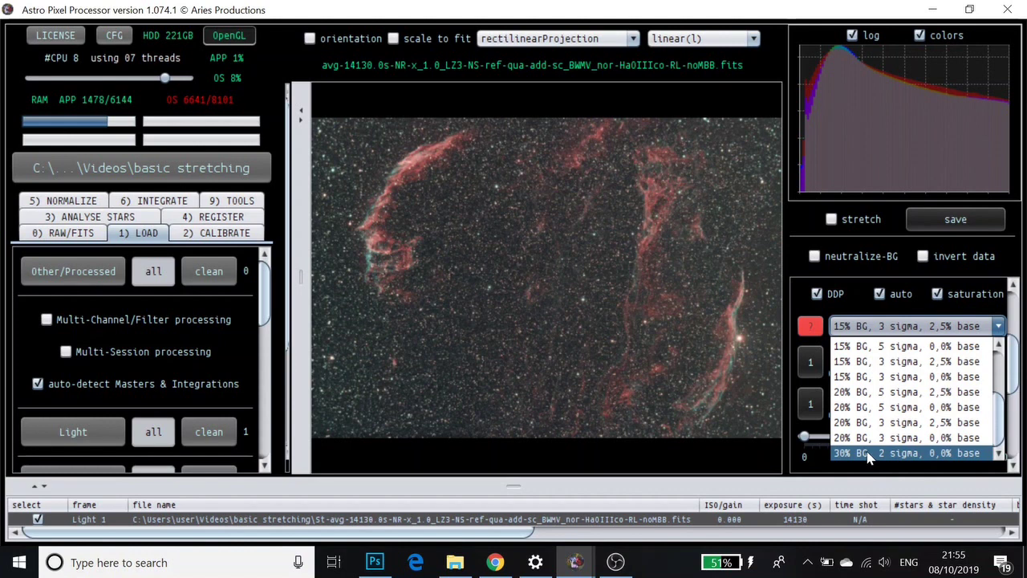
Step: Try the 30% BG, 2 sigma, 0,0% base preset, then choose 15% BG, 3 sigma, 0,0% base
click(867, 454)
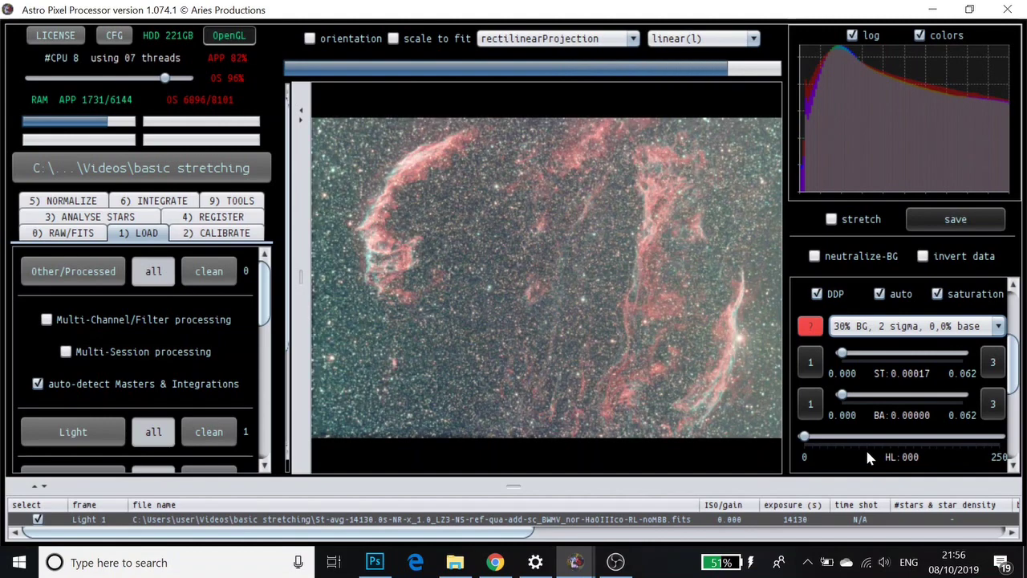
click(915, 336)
click(876, 383)
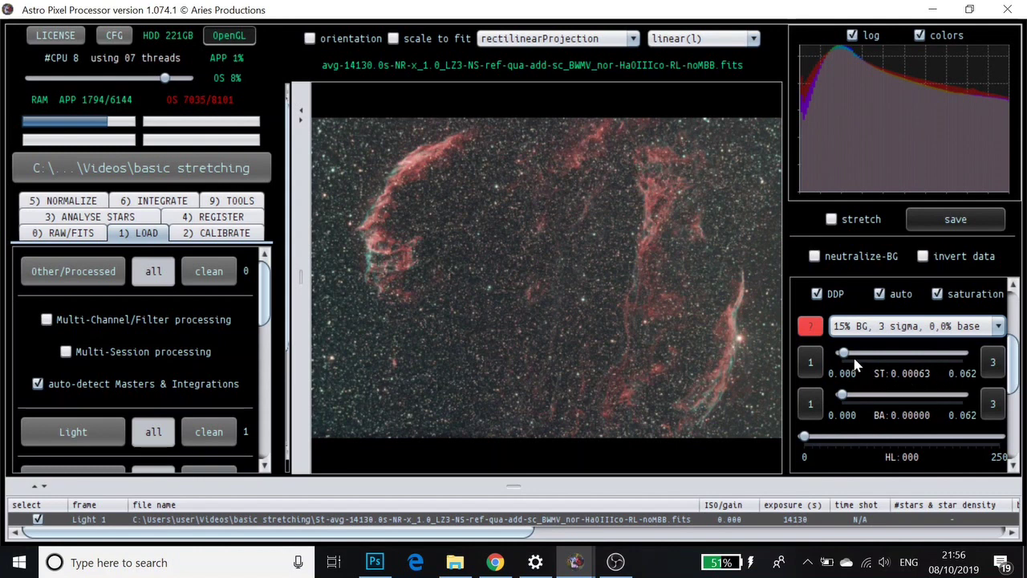
drag(848, 360, 850, 361)
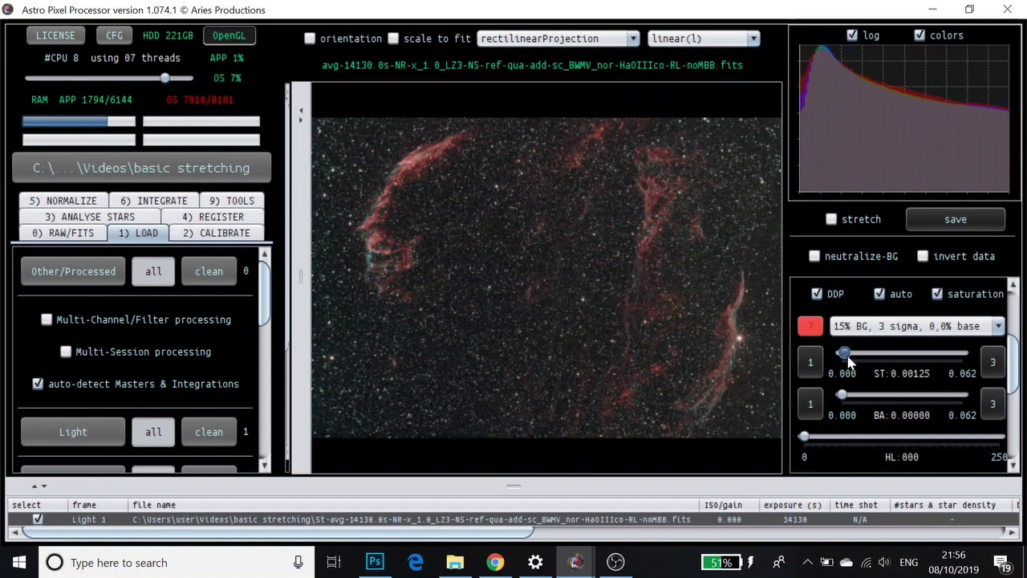
drag(849, 361, 862, 363)
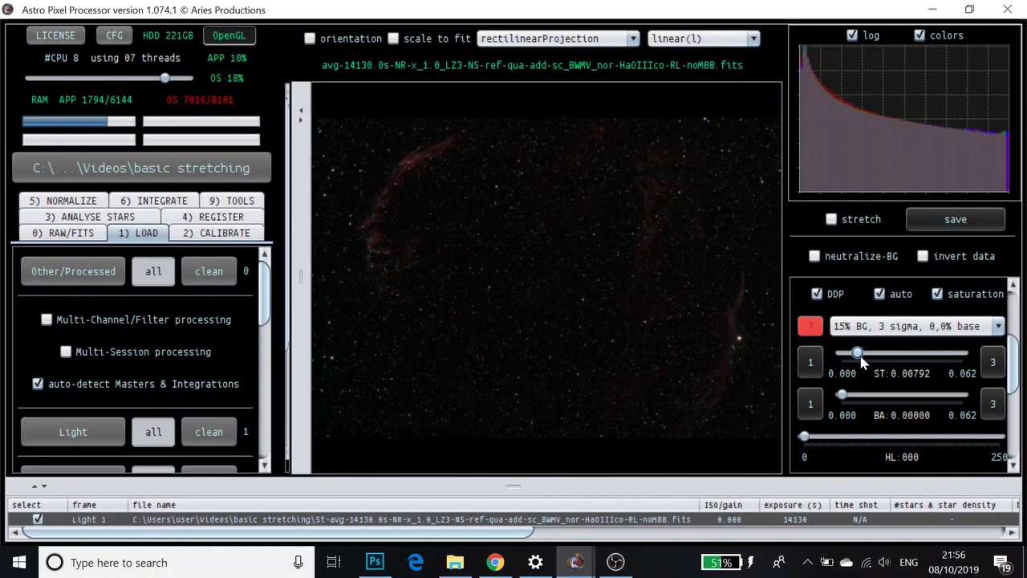
drag(862, 363, 843, 365)
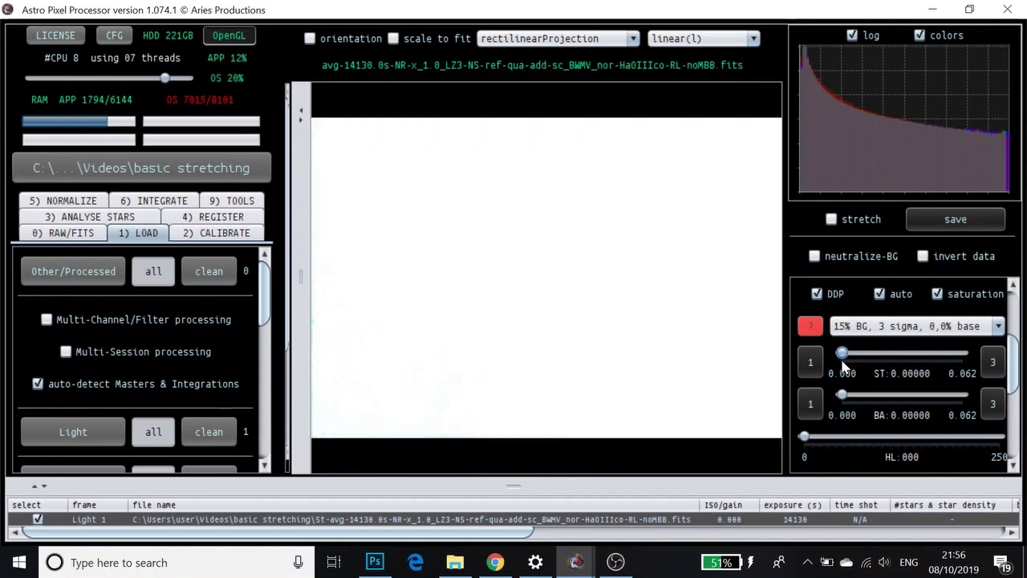
drag(842, 353, 852, 355)
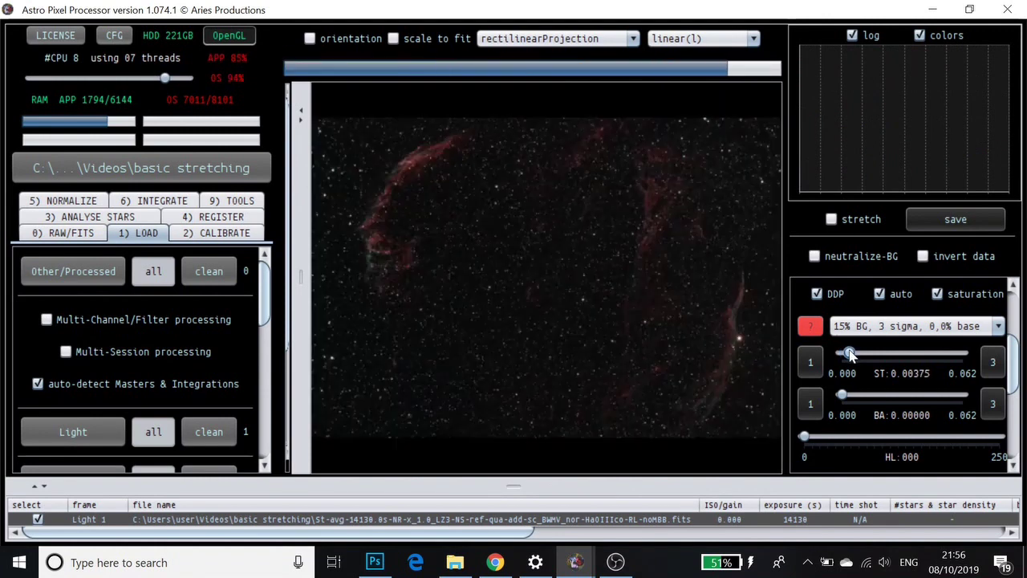
click(880, 294)
click(880, 293)
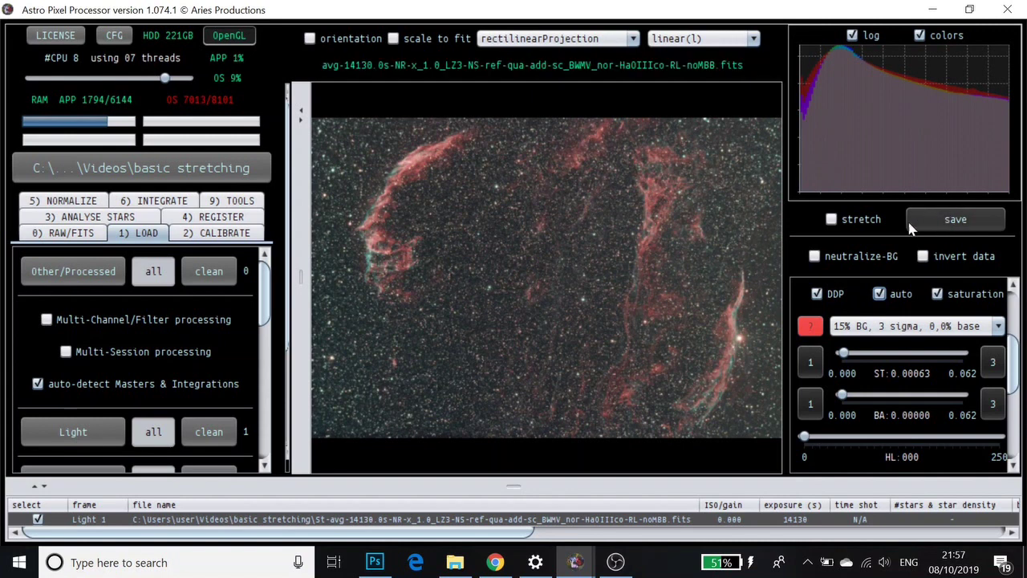
Step: Toggle Astro Pixel Processor's stretch option on and back off
click(832, 220)
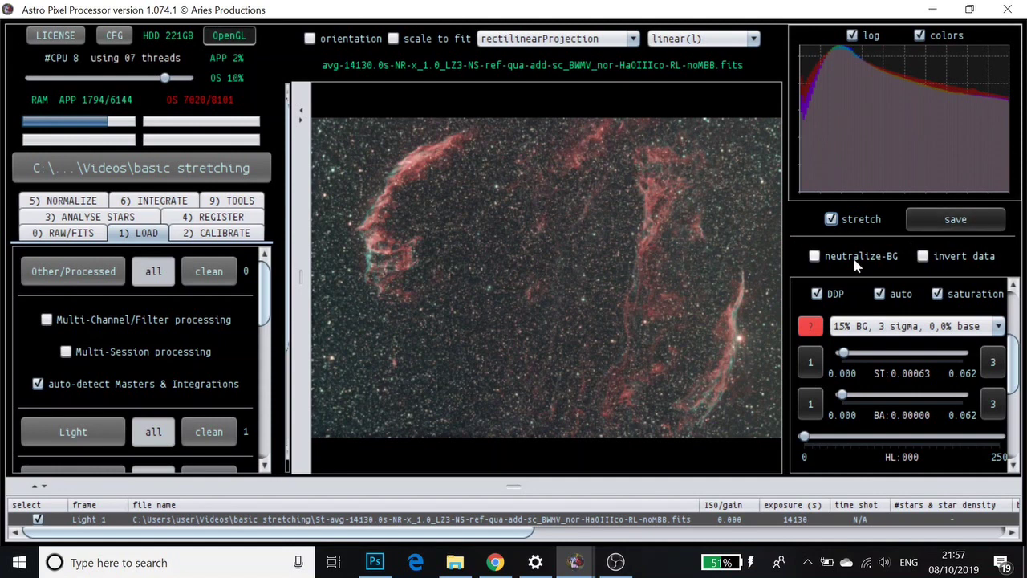
click(831, 221)
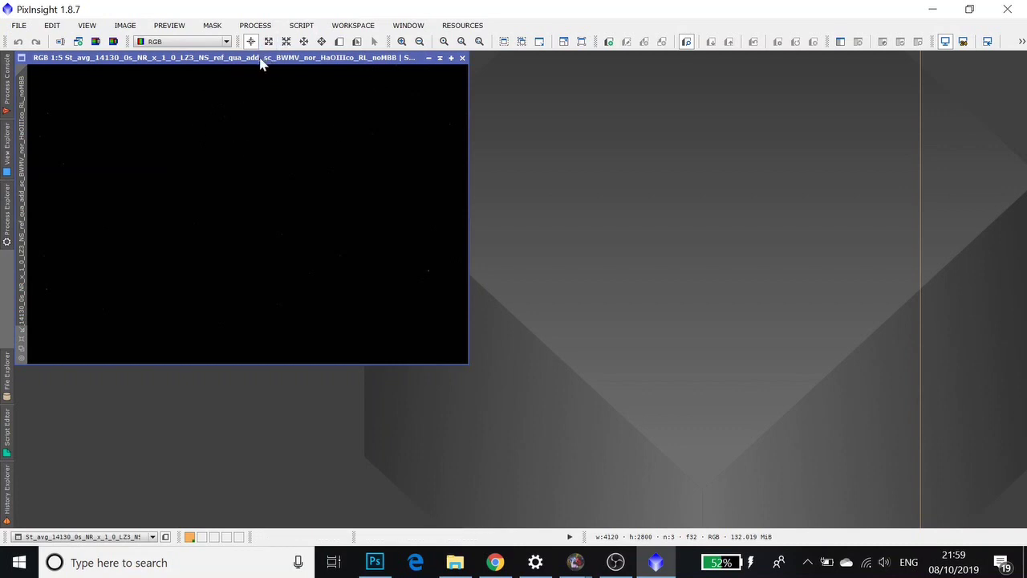
Step: Run a ScreenTransferFunction AutoStretch on the dark linear Veil image
drag(249, 60, 265, 61)
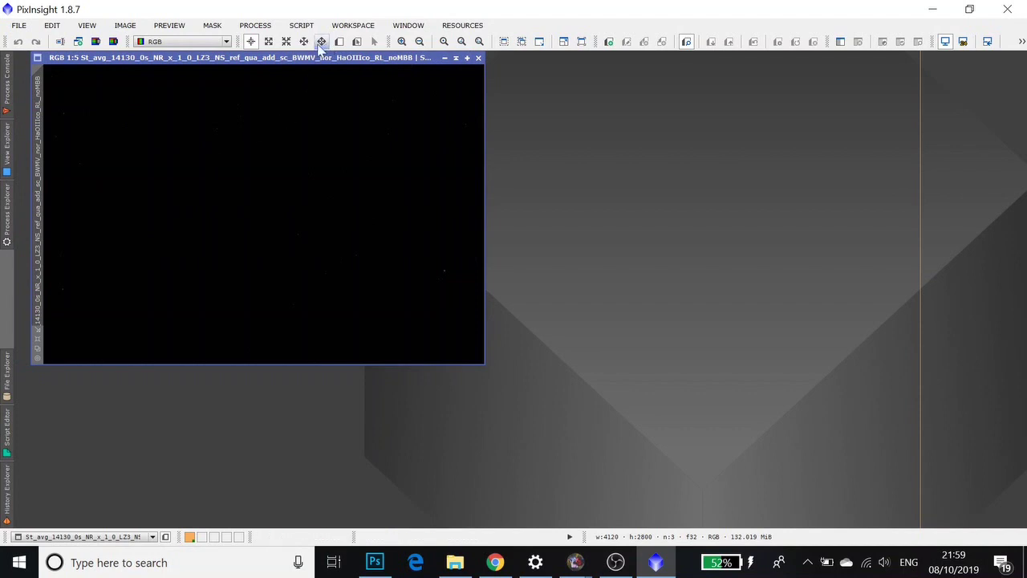
click(268, 29)
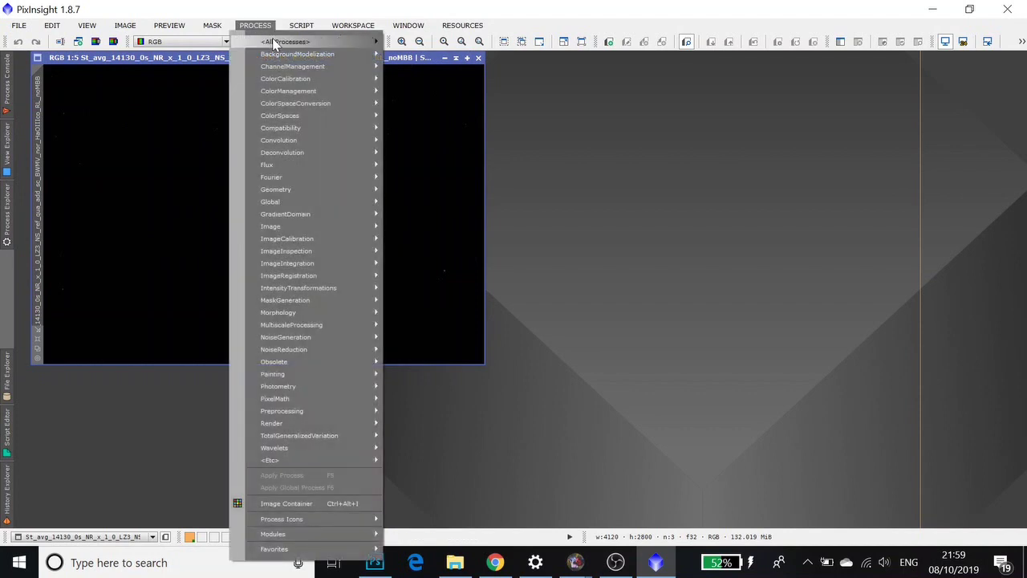
mouse_move(268, 41)
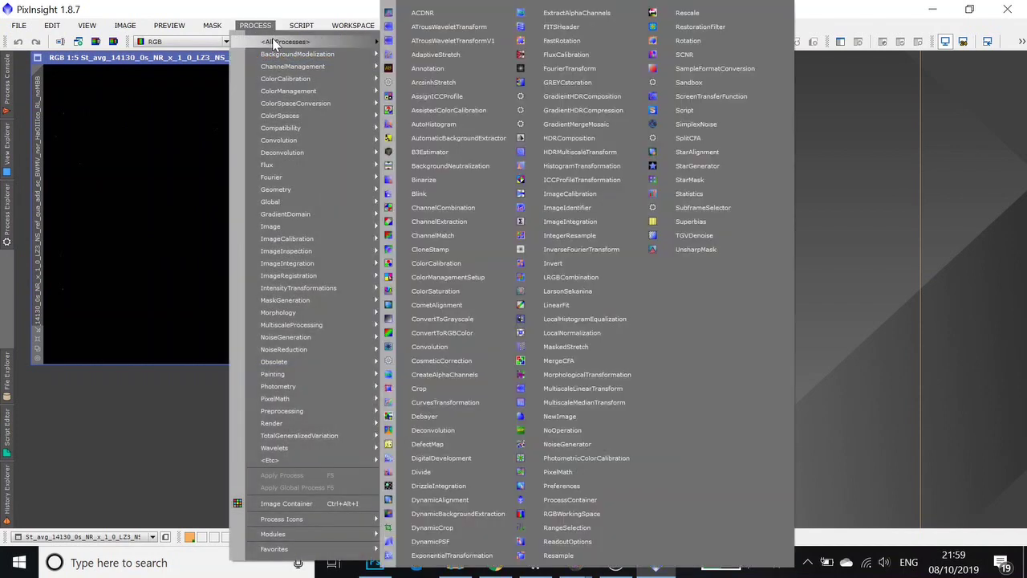
click(674, 97)
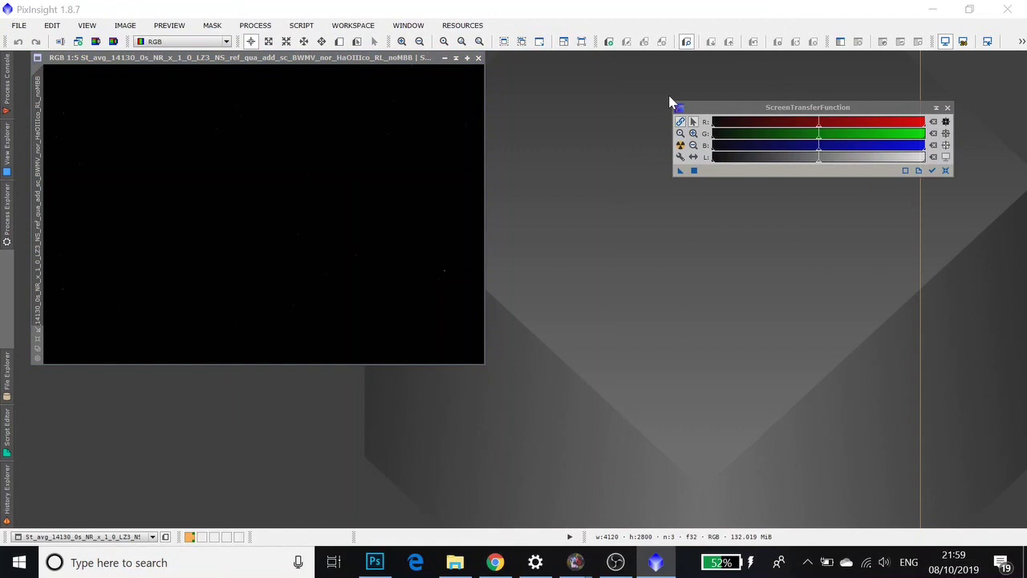
click(681, 147)
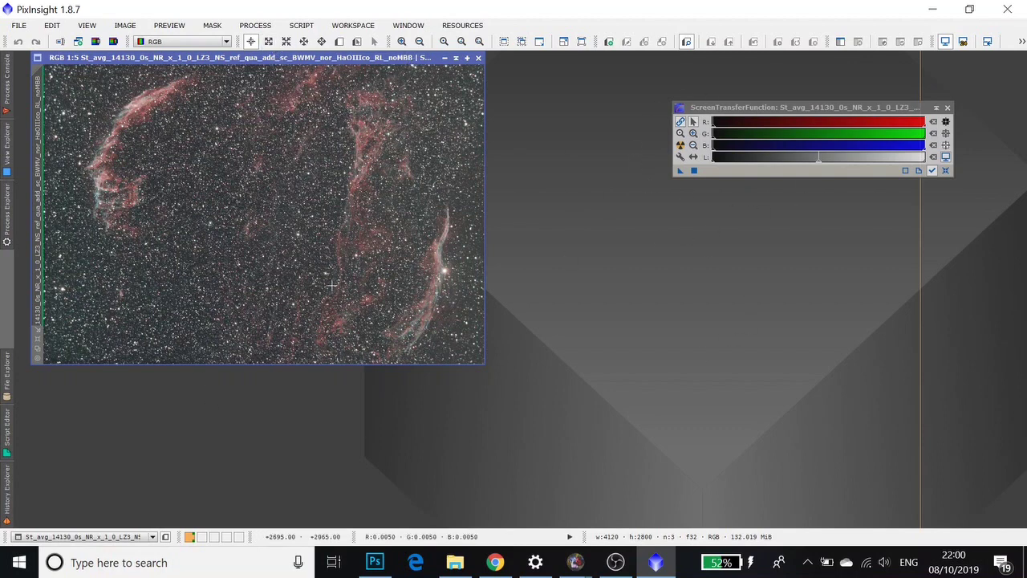
Step: Copy the STF auto-stretch into HistogramTransformation: shadows 0.00479630, midtones 0.00064885
click(946, 42)
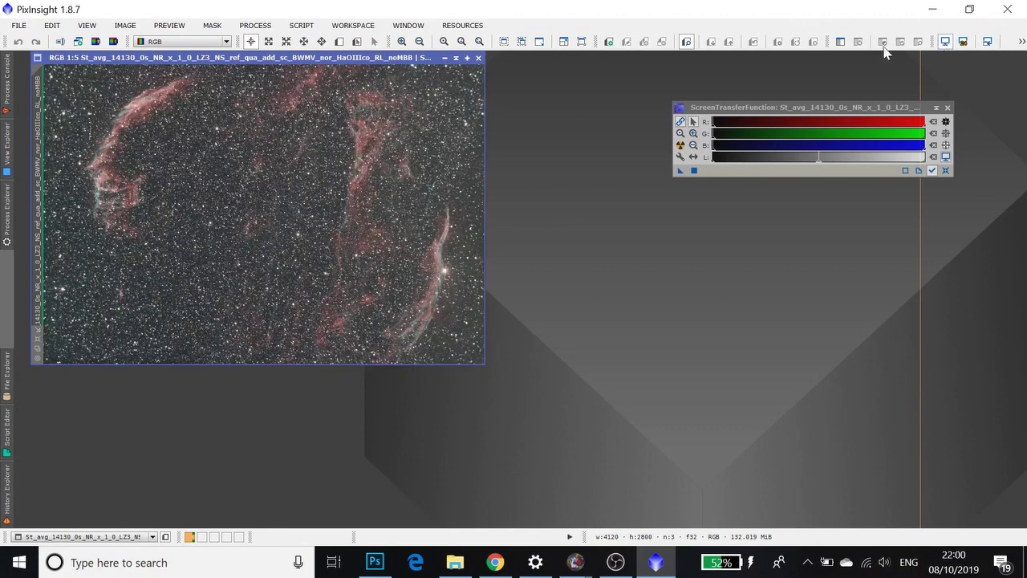
click(257, 26)
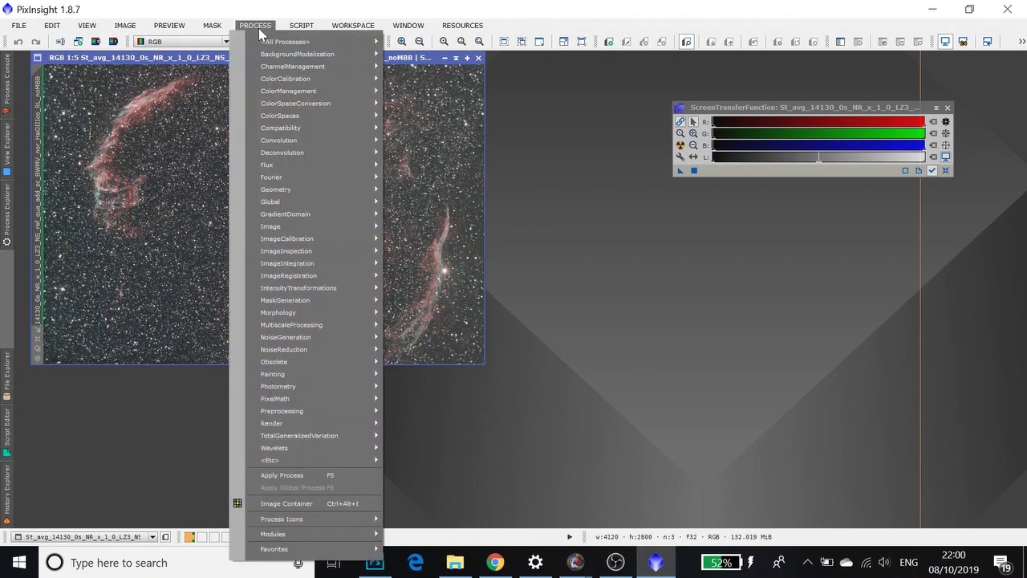
mouse_move(267, 41)
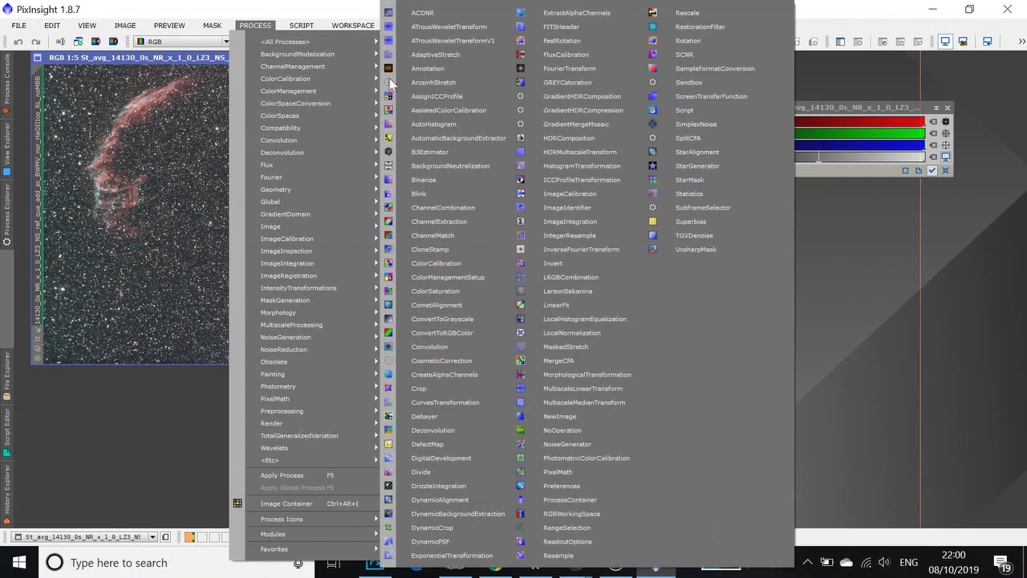
click(578, 166)
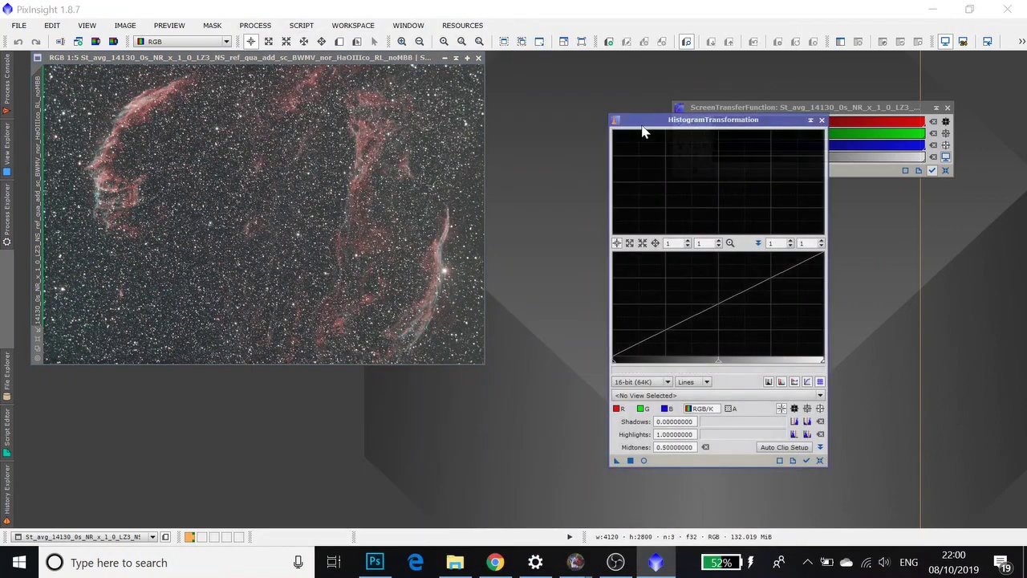
drag(683, 122, 546, 94)
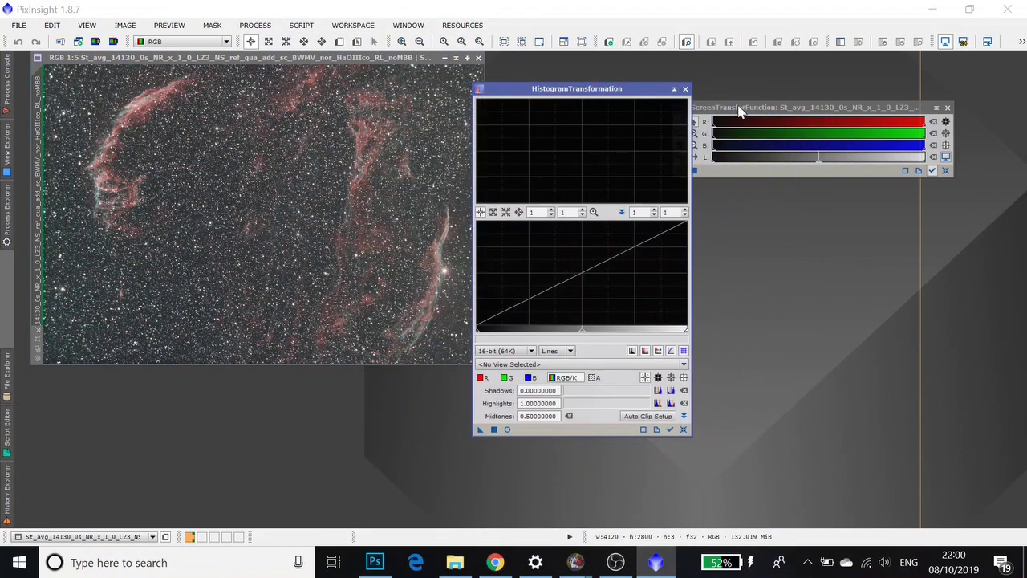
drag(739, 114, 787, 113)
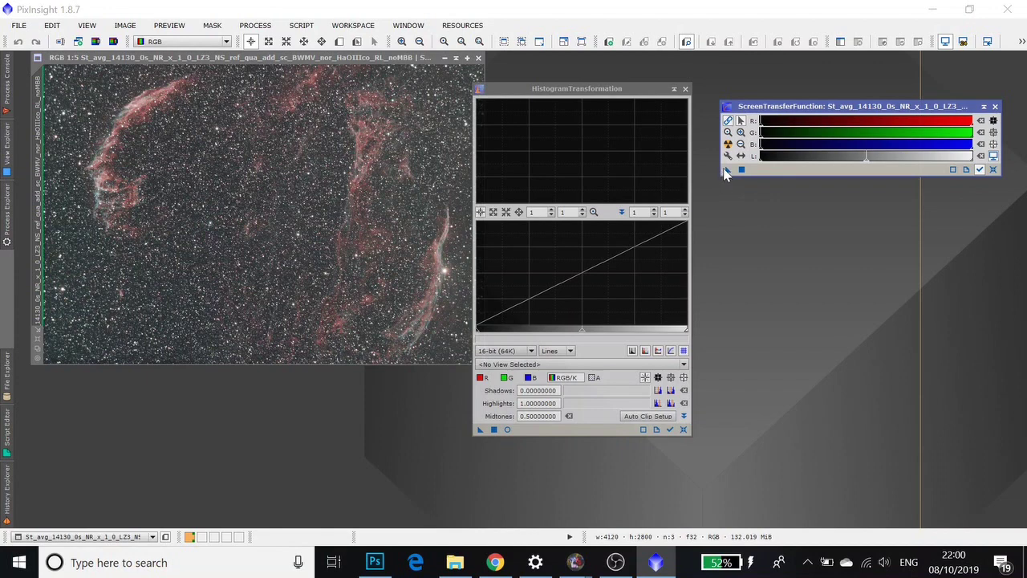
drag(726, 175, 522, 435)
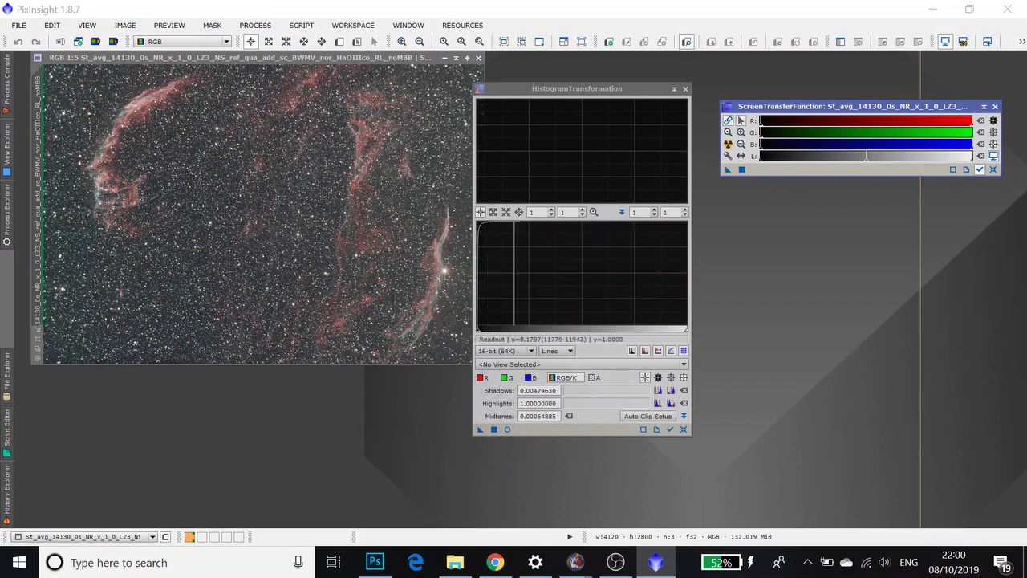
Step: Show an enlarged real-time histogram preview with the screen stretch turned off
click(506, 431)
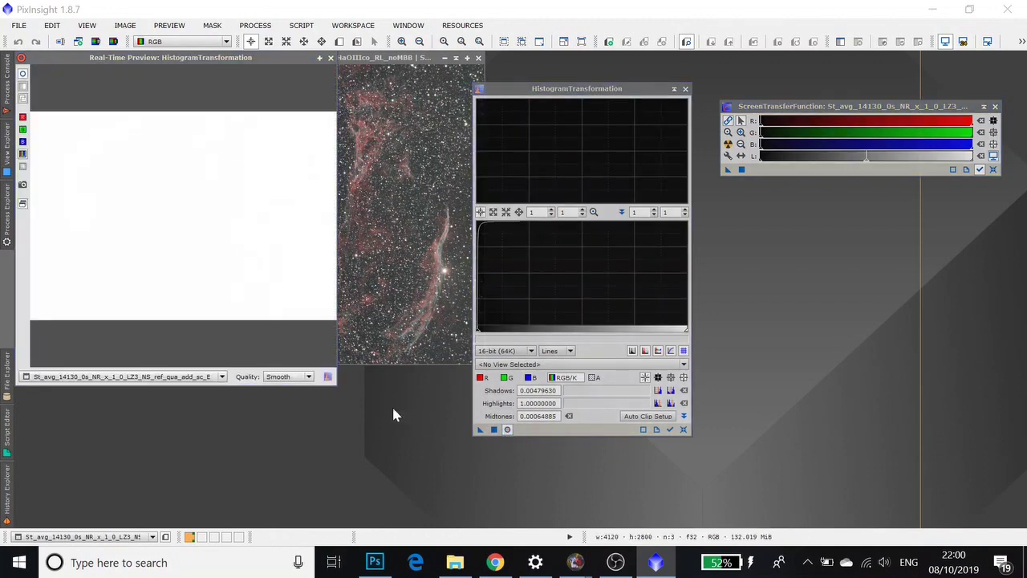
drag(338, 385, 468, 471)
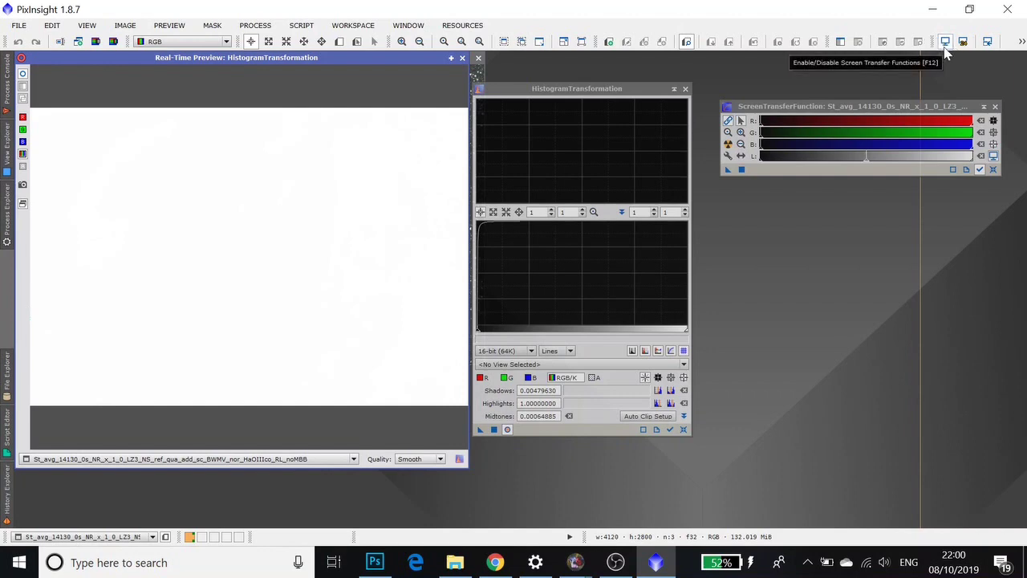
click(946, 48)
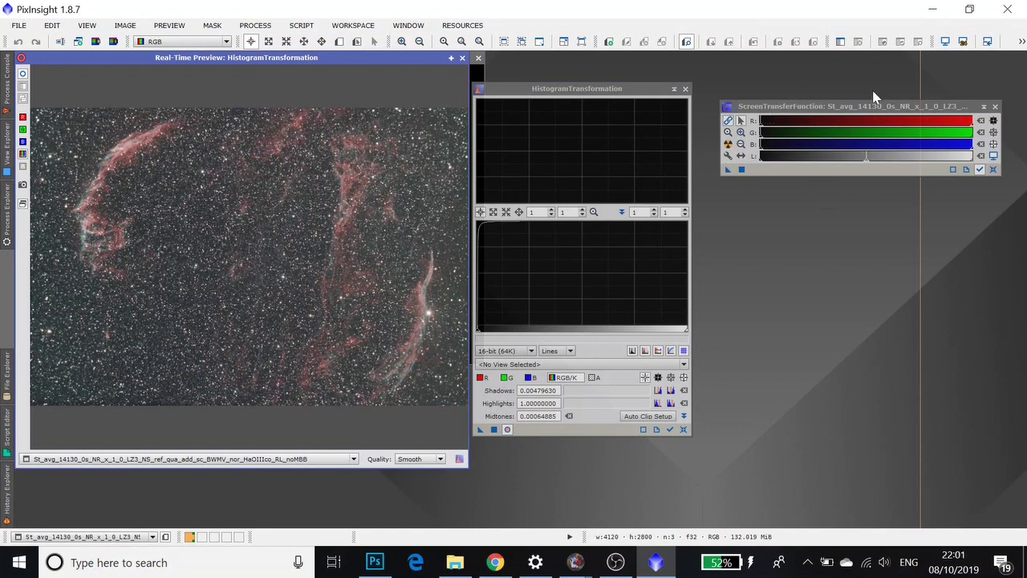
Step: Target the Veil image in HistogramTransformation, adjust the midtones and apply a first stretch
click(506, 364)
click(512, 383)
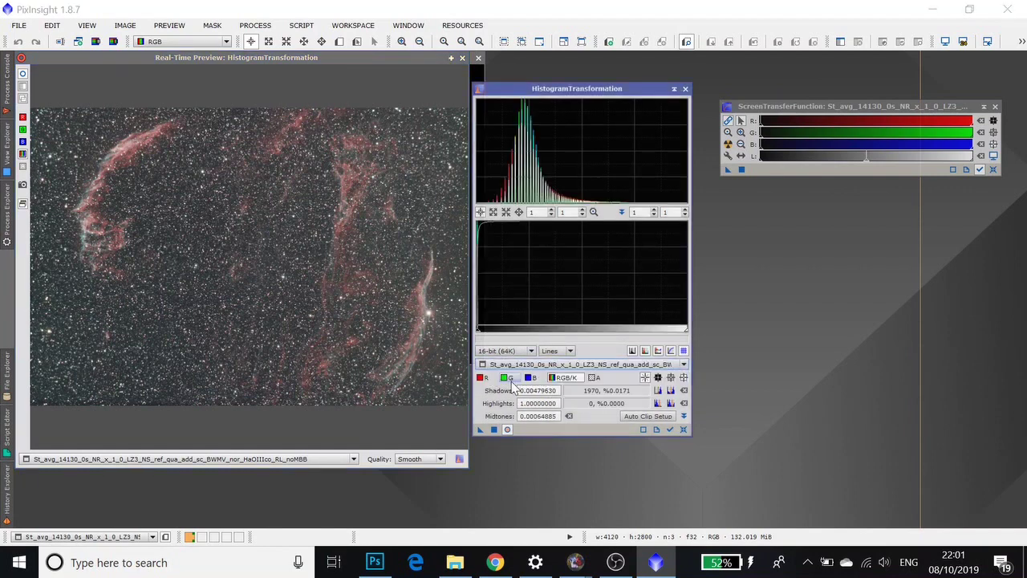
drag(479, 331, 479, 333)
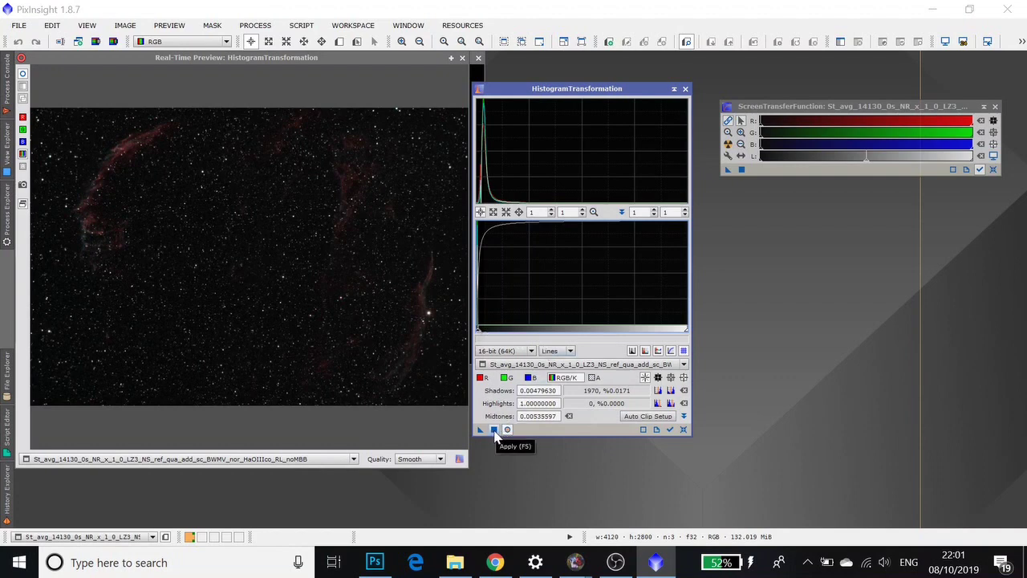
click(493, 430)
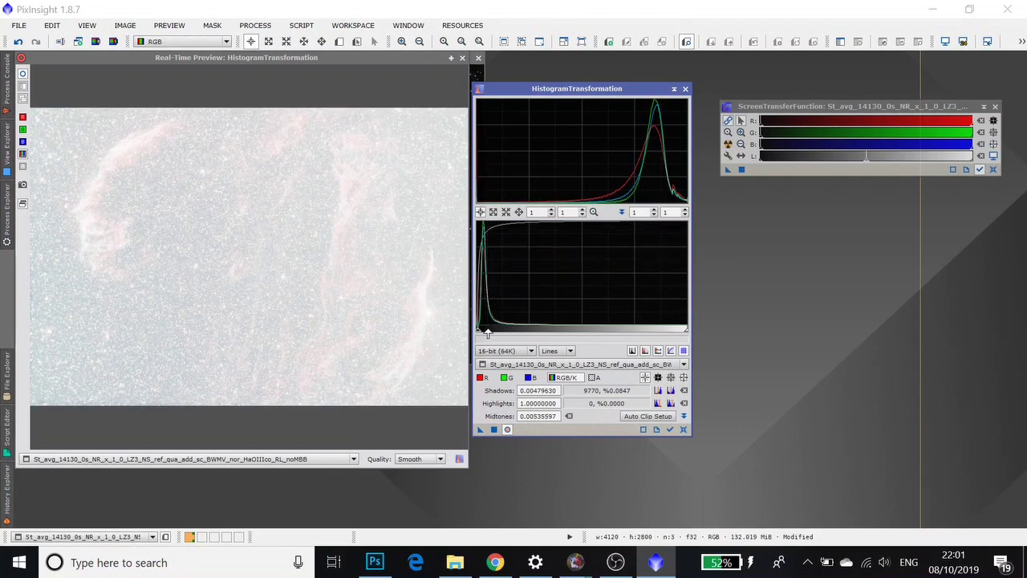
Step: Apply a refined midtone stretch, then raise shadows to 0.03037975 and apply again
mouse_move(481, 339)
mouse_down()
mouse_move(498, 337)
mouse_move(479, 332)
mouse_up()
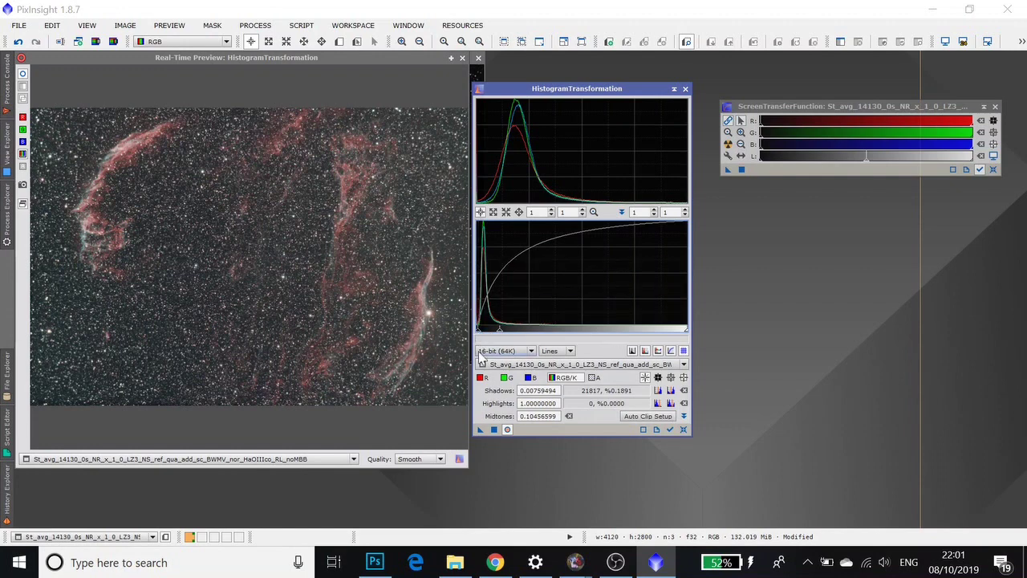
drag(498, 332, 510, 331)
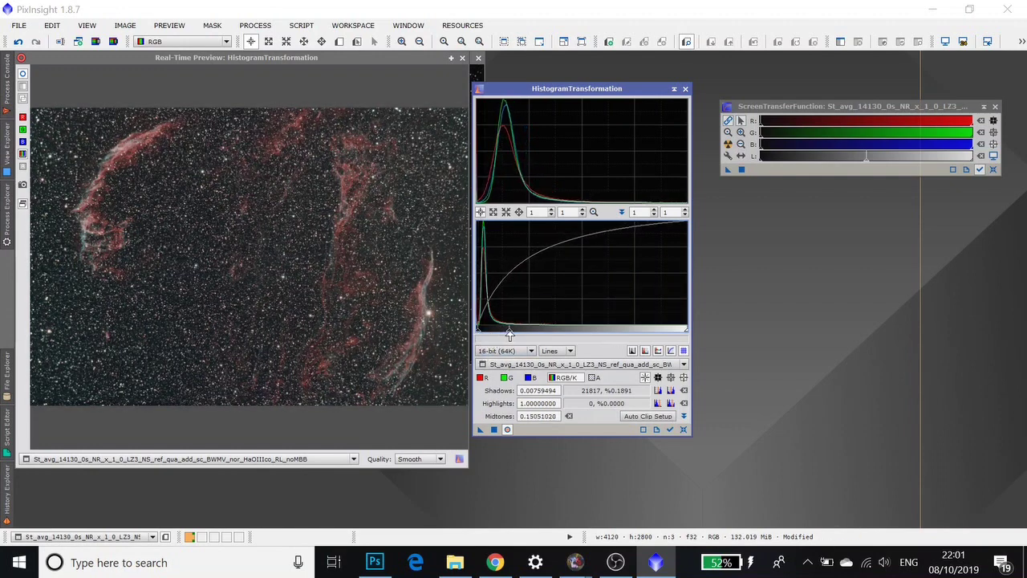
click(495, 433)
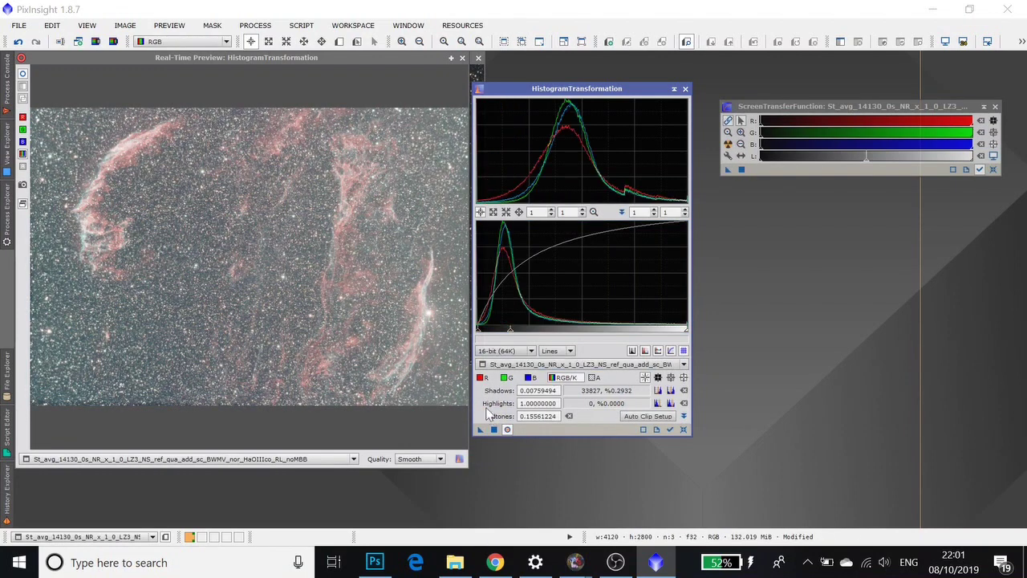
drag(479, 331, 559, 336)
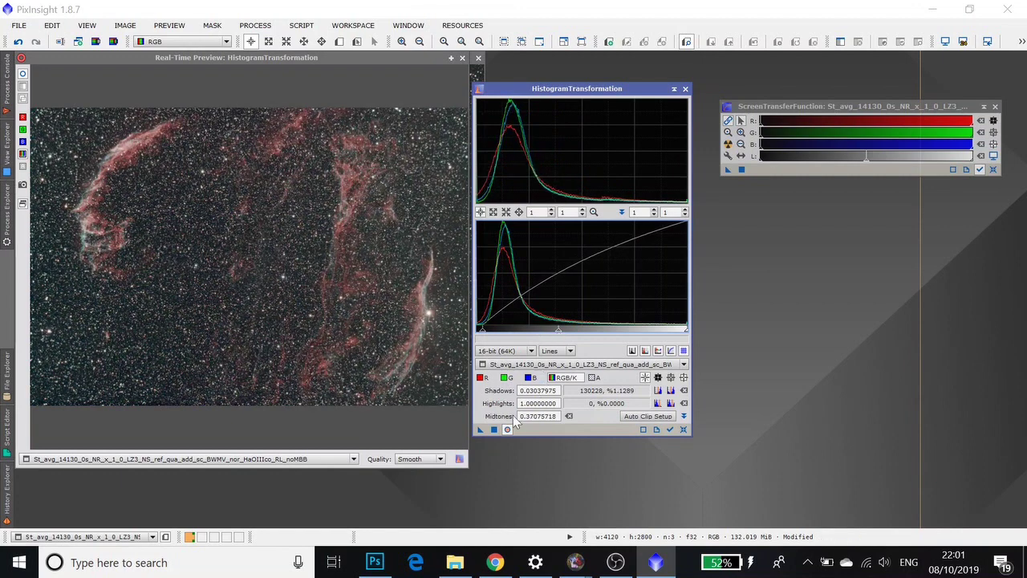
click(493, 429)
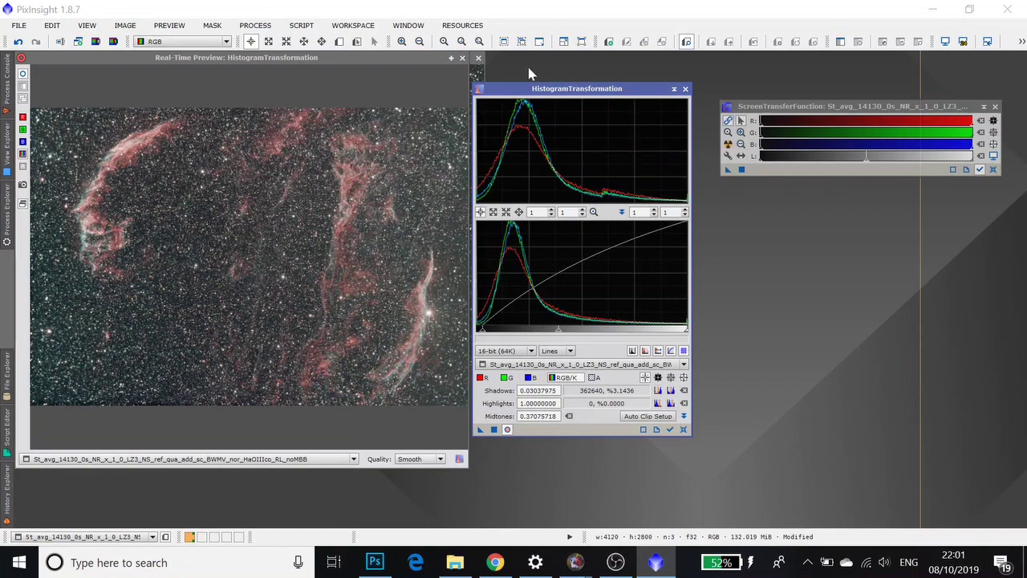
Step: Close the Real-Time Preview, HistogramTransformation and ScreenTransferFunction windows around the stretched Veil image
click(477, 59)
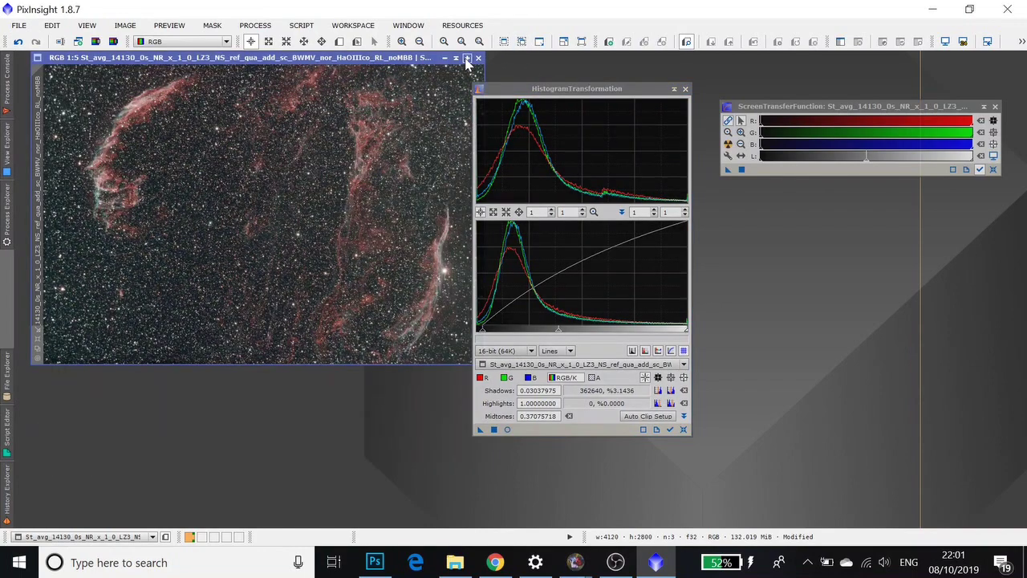
click(686, 88)
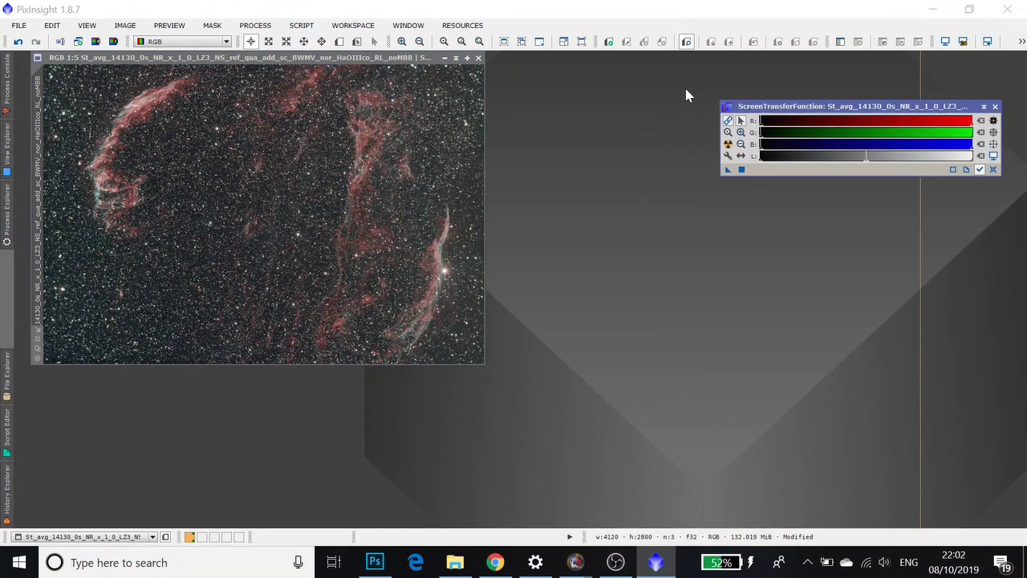
click(995, 106)
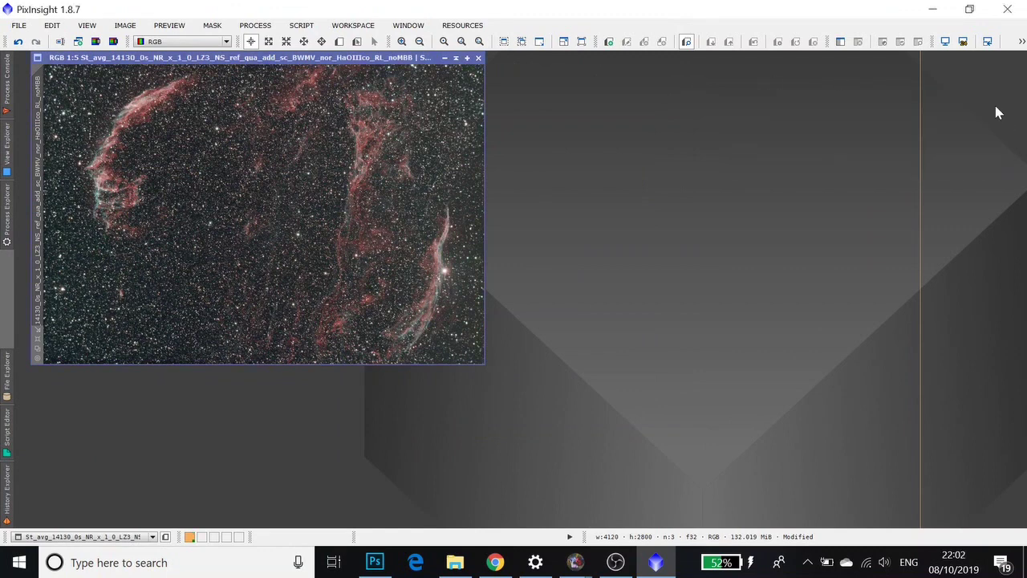